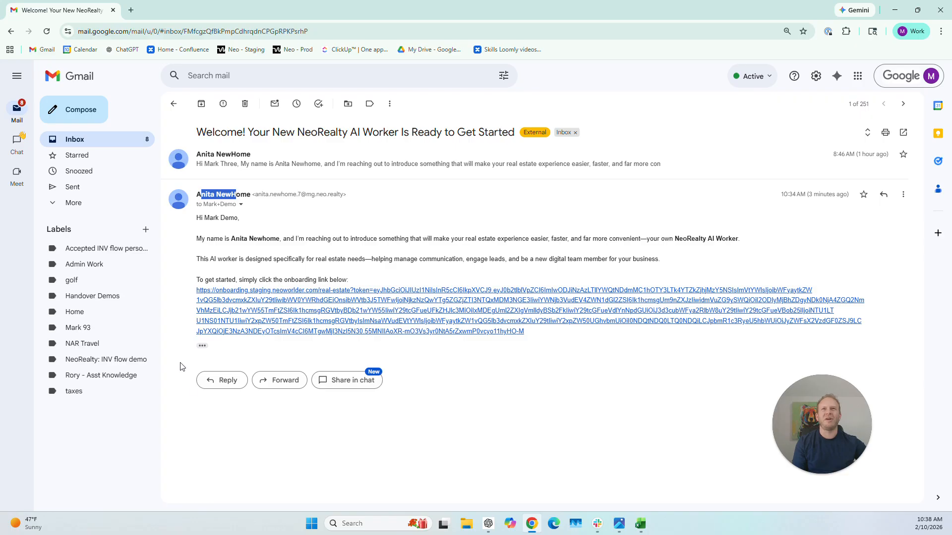
# Open the onboarding link in the NeoRealty AI Worker welcome email.
pyautogui.click(241, 204)
pyautogui.moveTo(297, 233); pyautogui.dragTo(346, 232)
pyautogui.click(570, 220)
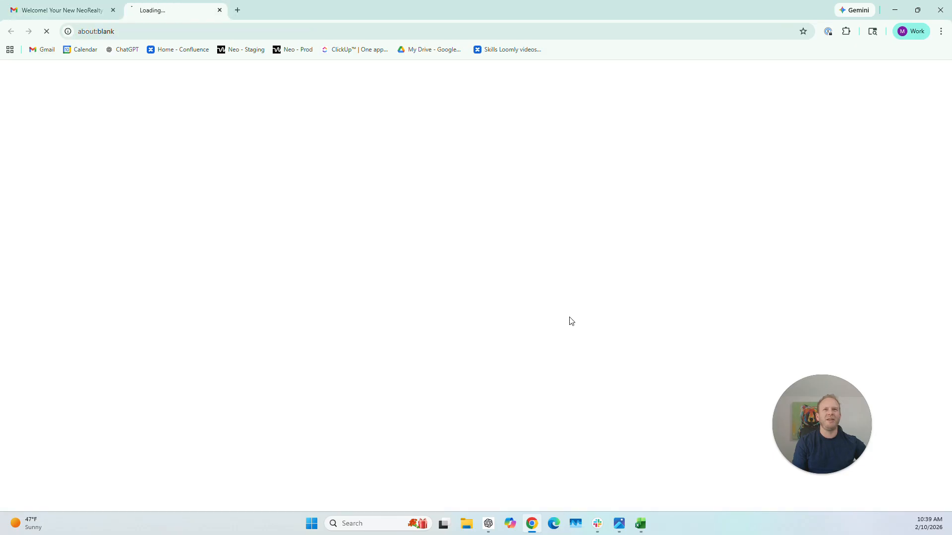
pyautogui.click(381, 313)
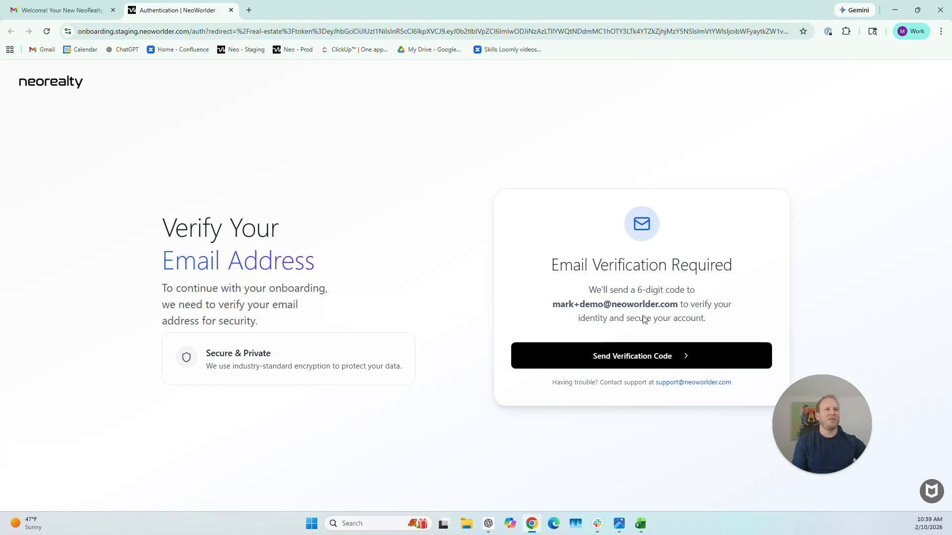
# Request the email verification code and enter the 6-digit verification code to verify the address.
pyautogui.click(642, 356)
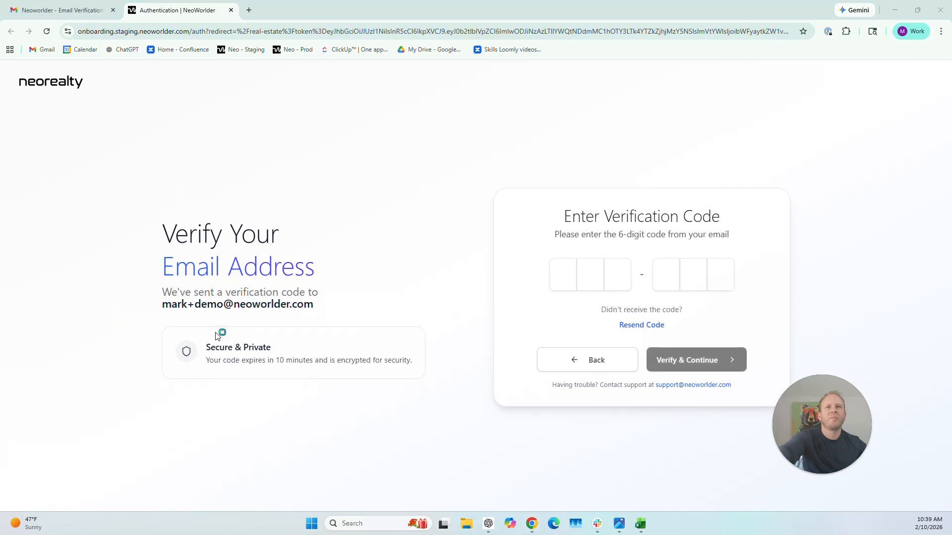
pyautogui.click(602, 278)
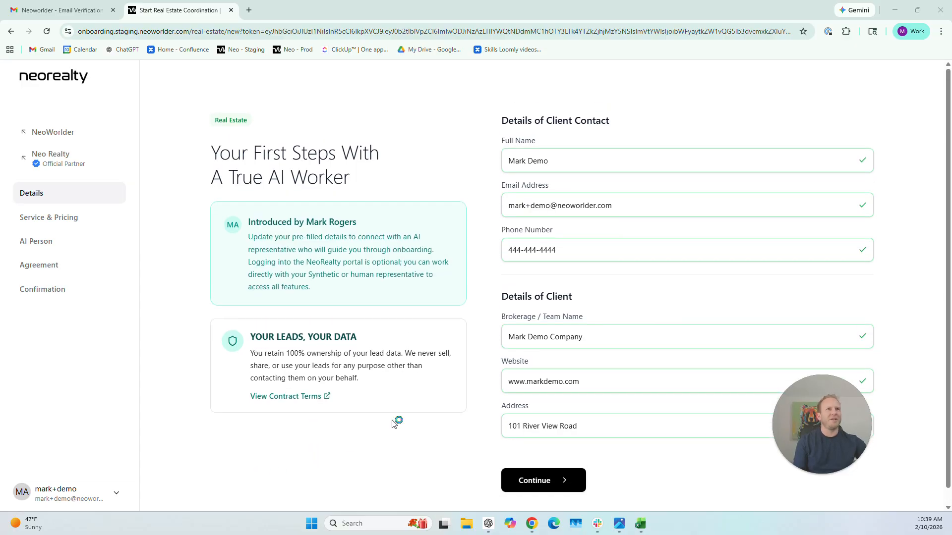
# Review the pre-filled client contact and client details and continue to Service & Pricing.
pyautogui.moveTo(513, 121); pyautogui.dragTo(631, 119)
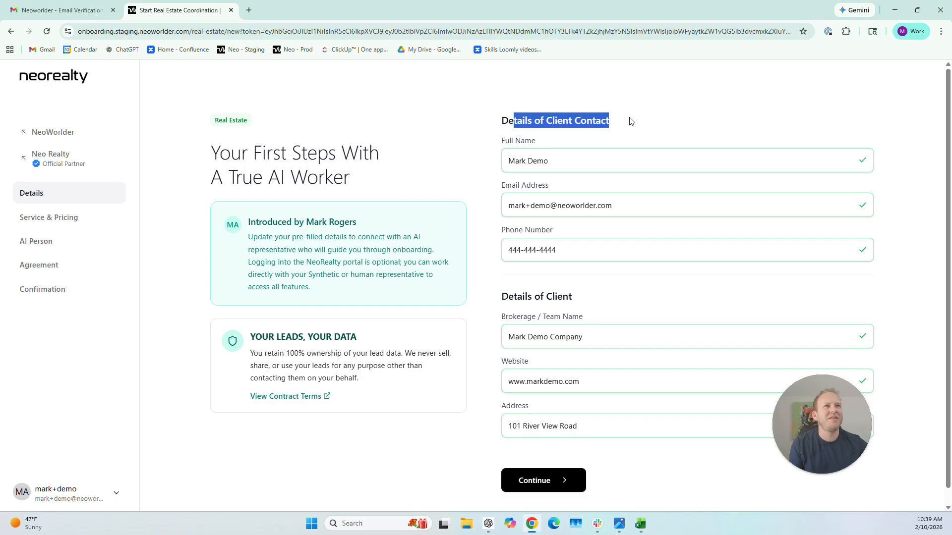
pyautogui.click(633, 118)
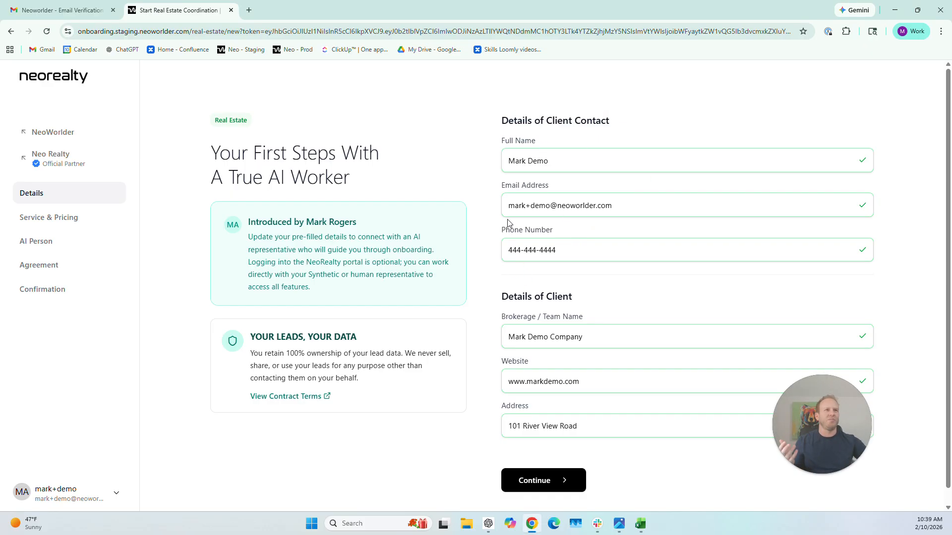
pyautogui.scroll(-1, 540, 270)
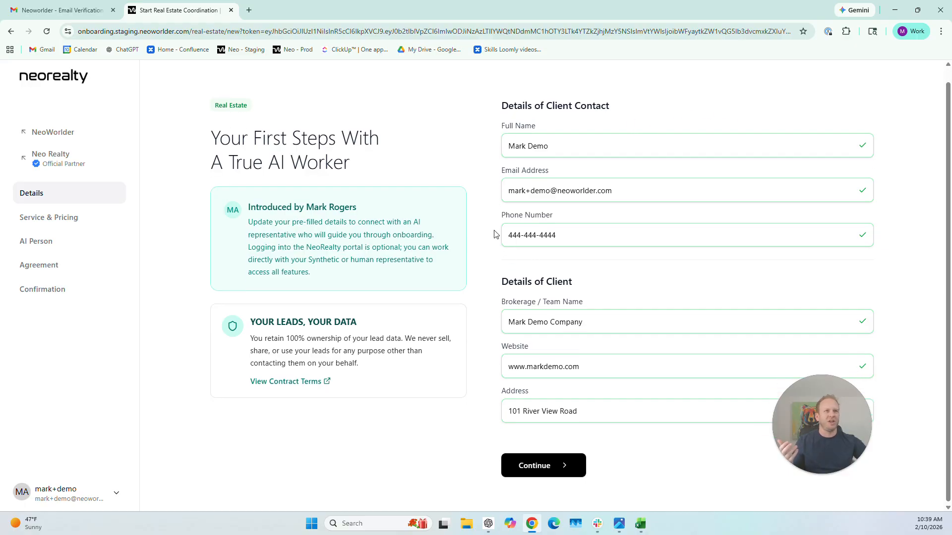
pyautogui.moveTo(585, 322); pyautogui.dragTo(461, 333)
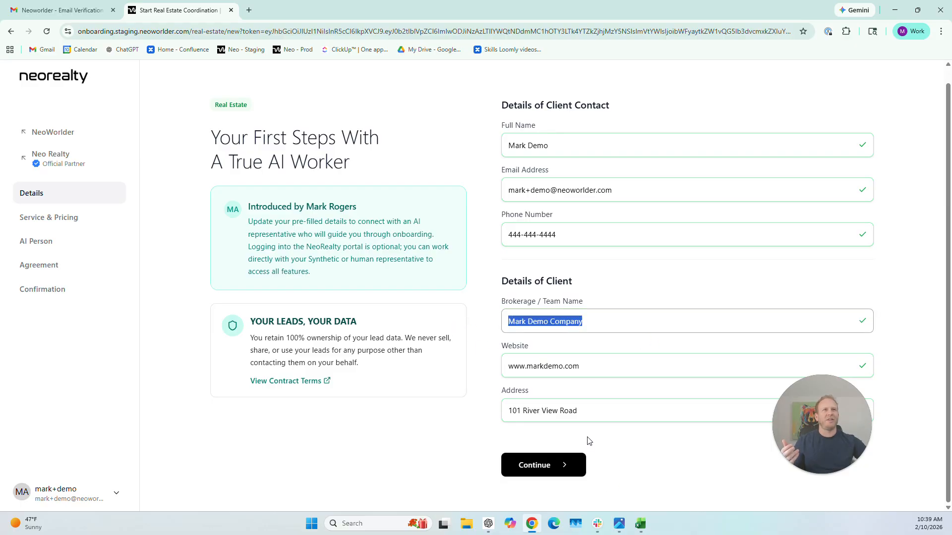
pyautogui.click(535, 465)
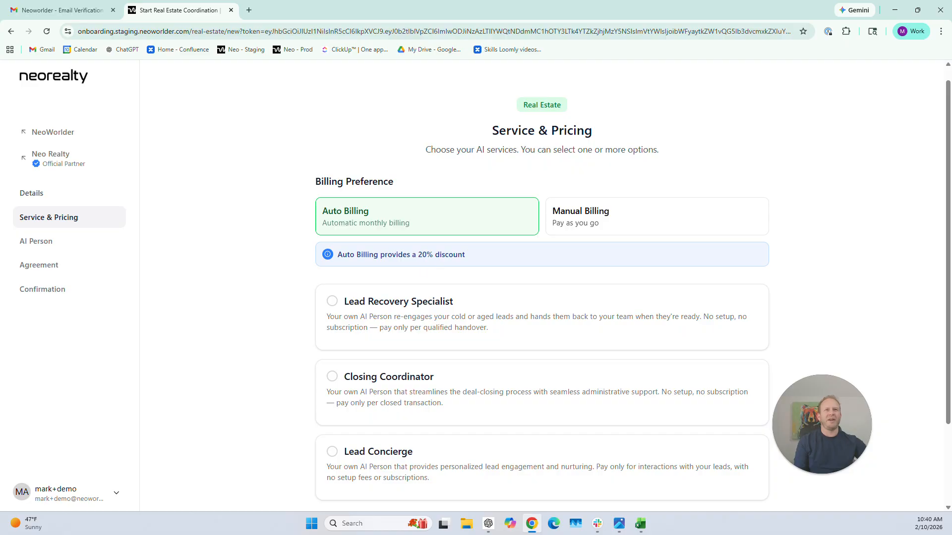
# Review the Auto Billing discount note and set the billing preference to Manual Billing.
pyautogui.moveTo(374, 254); pyautogui.dragTo(476, 257)
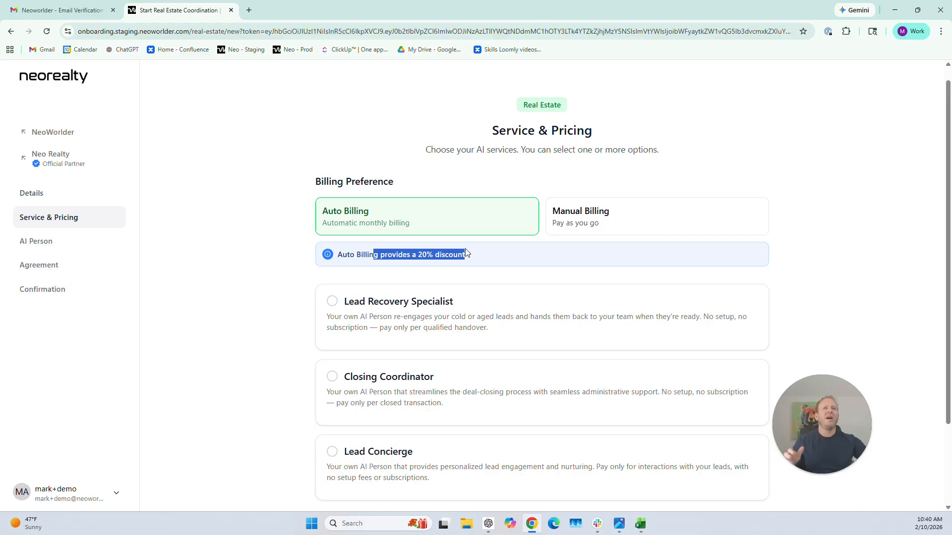
pyautogui.click(279, 297)
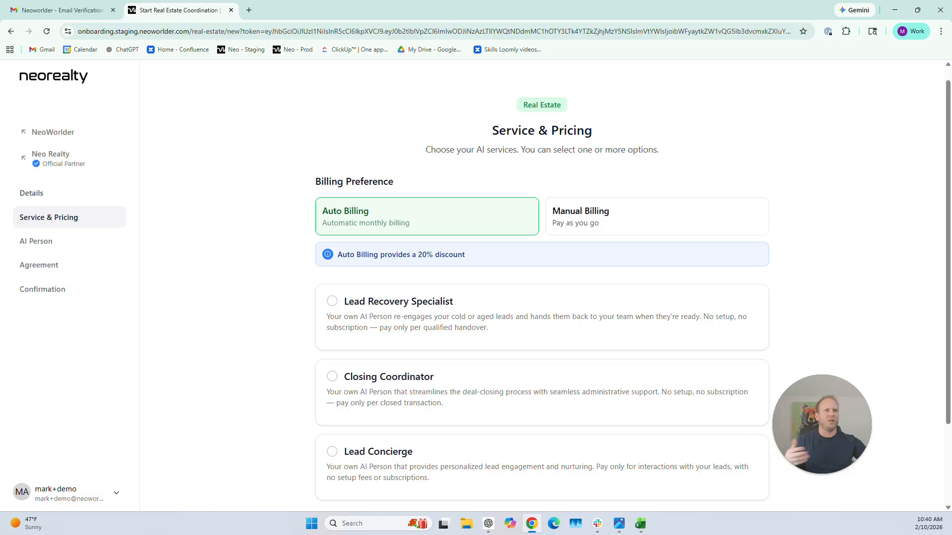
pyautogui.moveTo(380, 254); pyautogui.dragTo(457, 255)
pyautogui.click(458, 255)
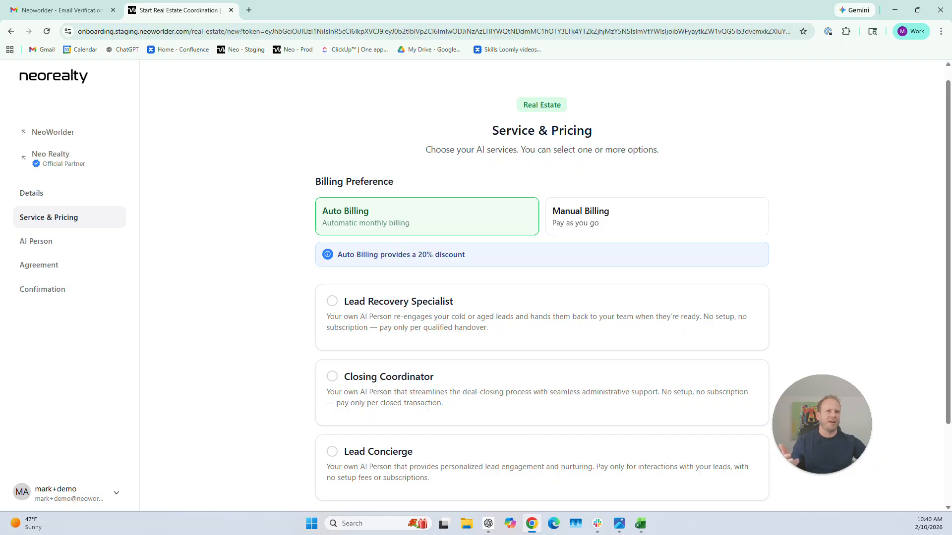
pyautogui.moveTo(365, 255); pyautogui.dragTo(462, 255)
pyautogui.click(485, 261)
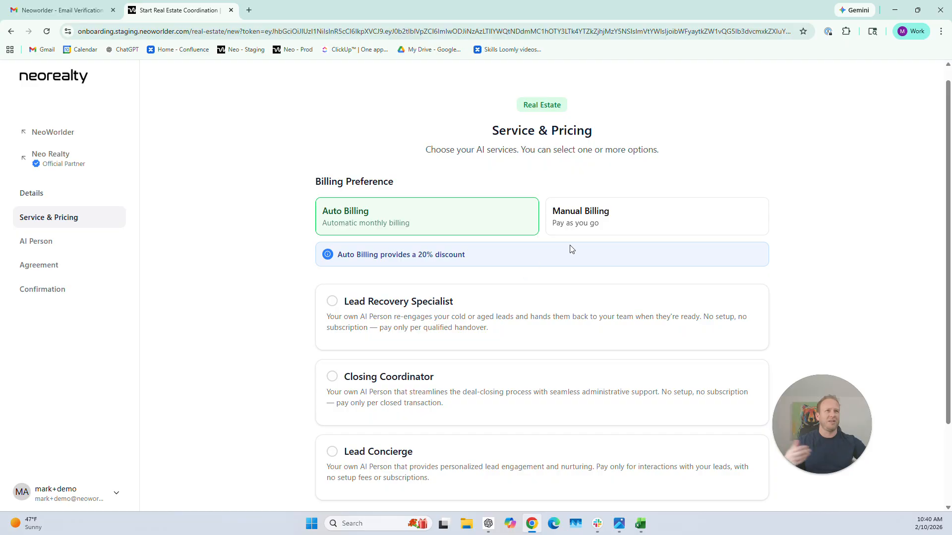
pyautogui.click(617, 220)
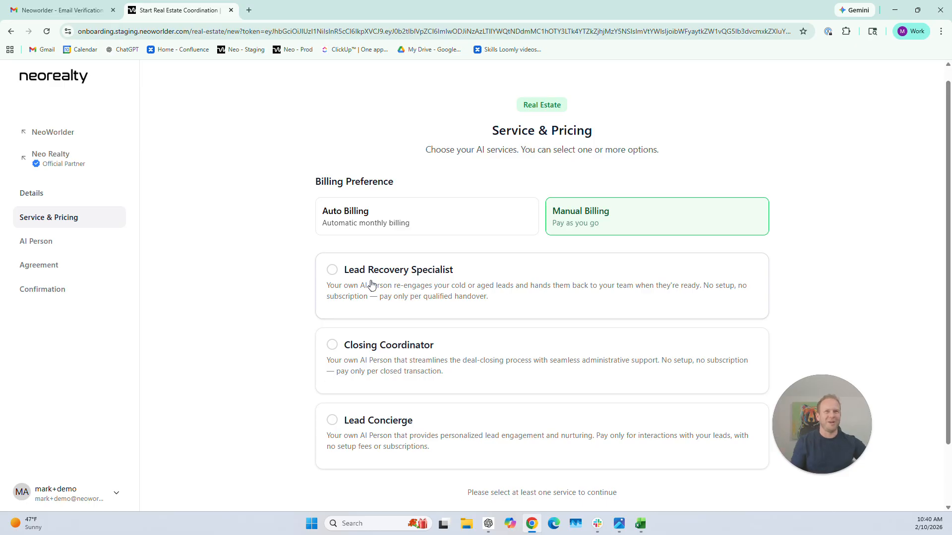
# Select the Lead Recovery Specialist and Lead Concierge services for the plan.
pyautogui.scroll(-1, 368, 282)
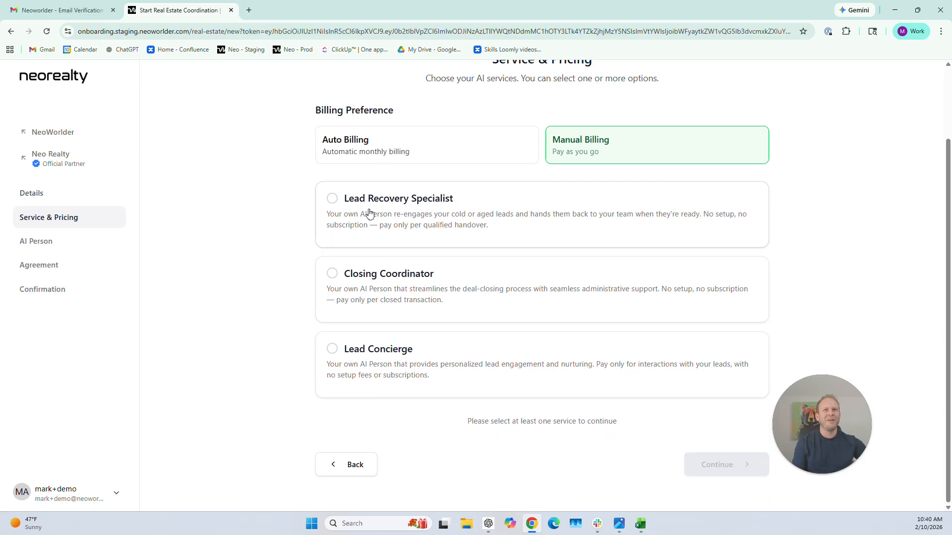
pyautogui.click(343, 193)
pyautogui.scroll(-3, 425, 292)
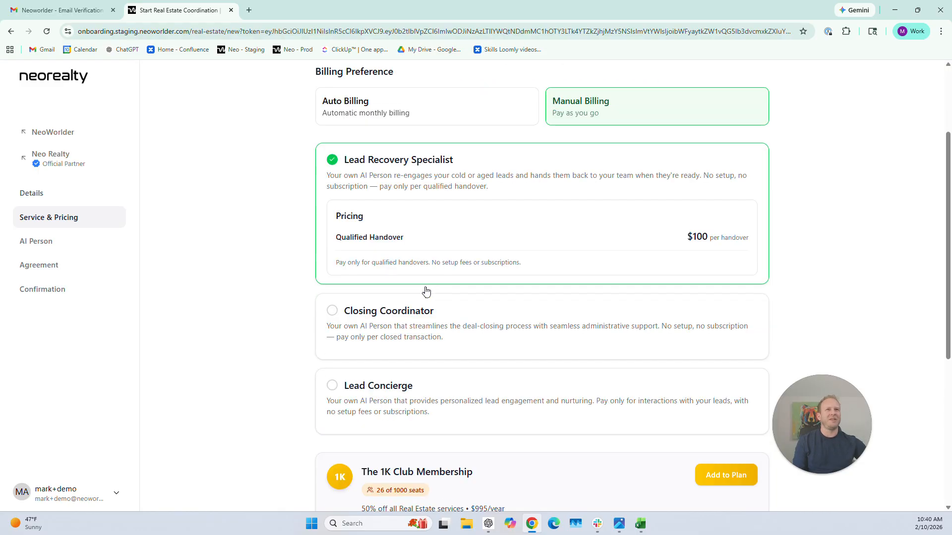
pyautogui.click(355, 299)
pyautogui.scroll(2, 366, 258)
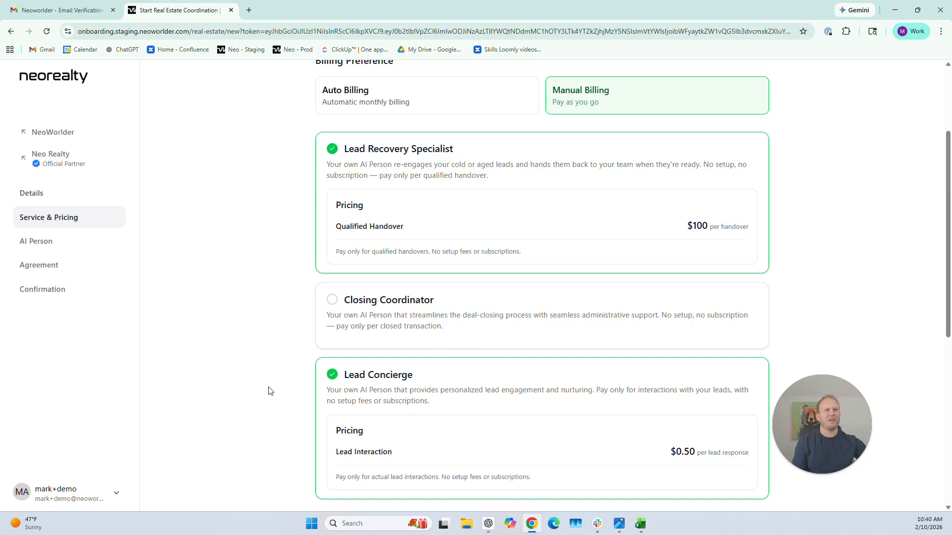
pyautogui.scroll(-4, 290, 371)
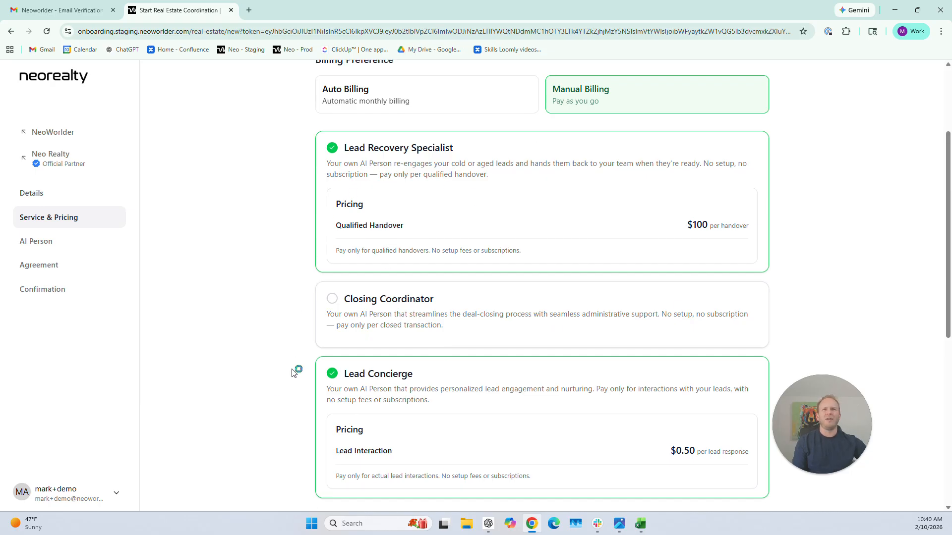
# Review the 1K Club Membership offer and continue to the AI Person selection without adding it to the plan.
pyautogui.scroll(-3, 272, 371)
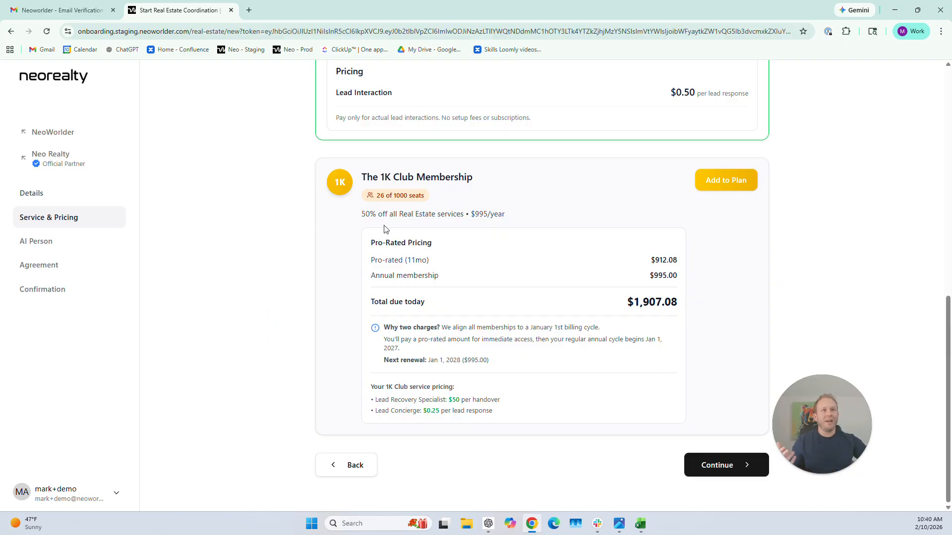
pyautogui.moveTo(362, 214); pyautogui.dragTo(395, 214)
pyautogui.click(396, 214)
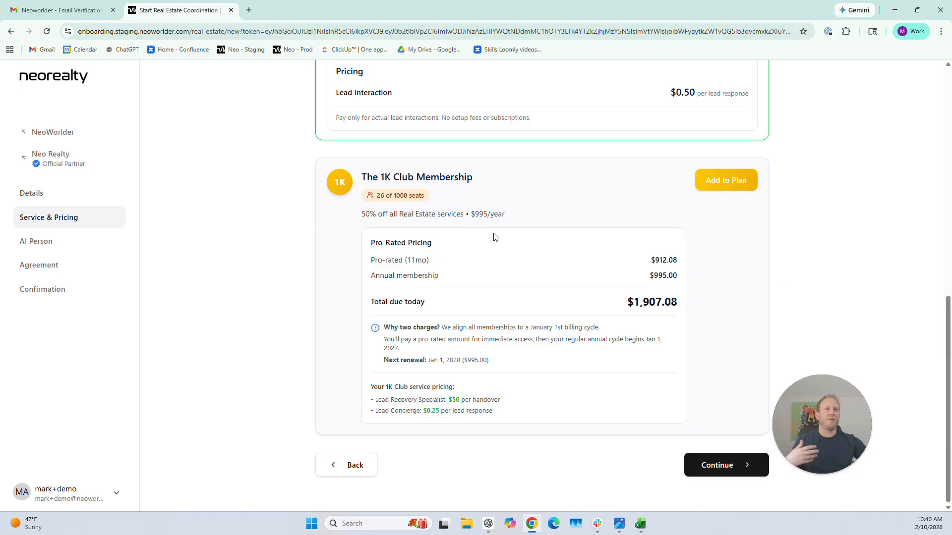
pyautogui.scroll(6, 612, 320)
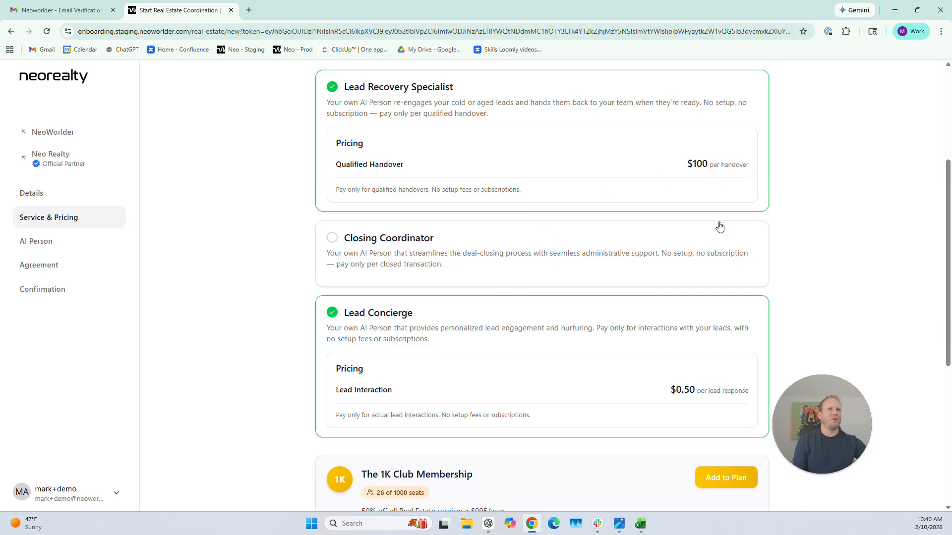
pyautogui.scroll(-5, 571, 420)
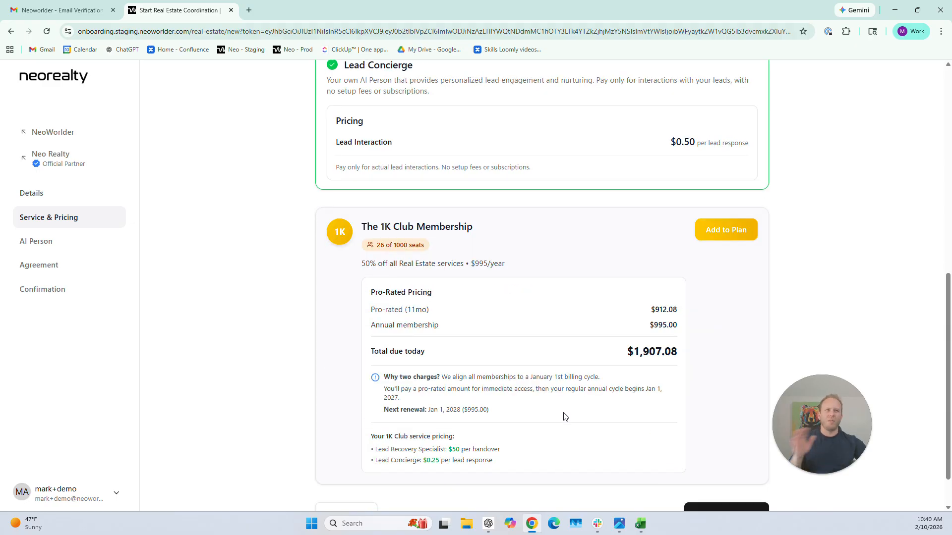
pyautogui.scroll(-1, 567, 423)
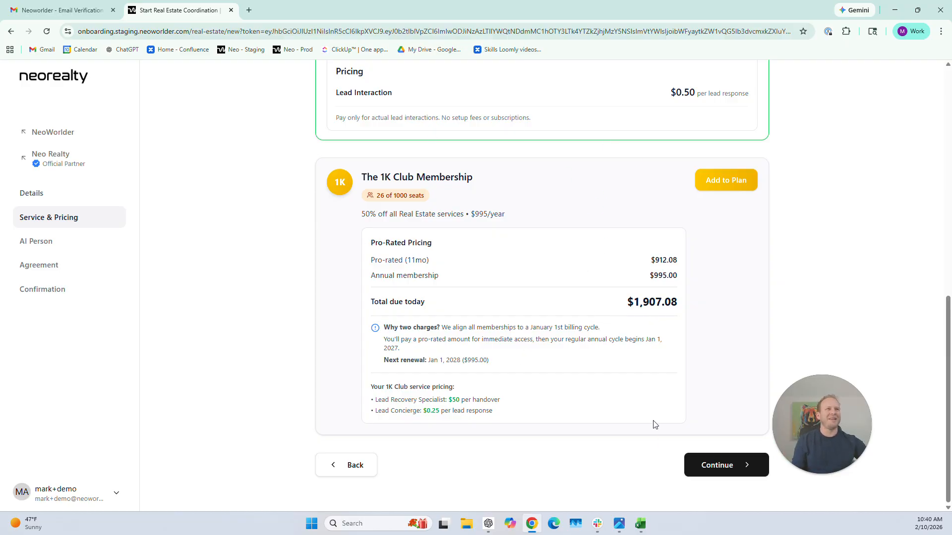
pyautogui.click(718, 466)
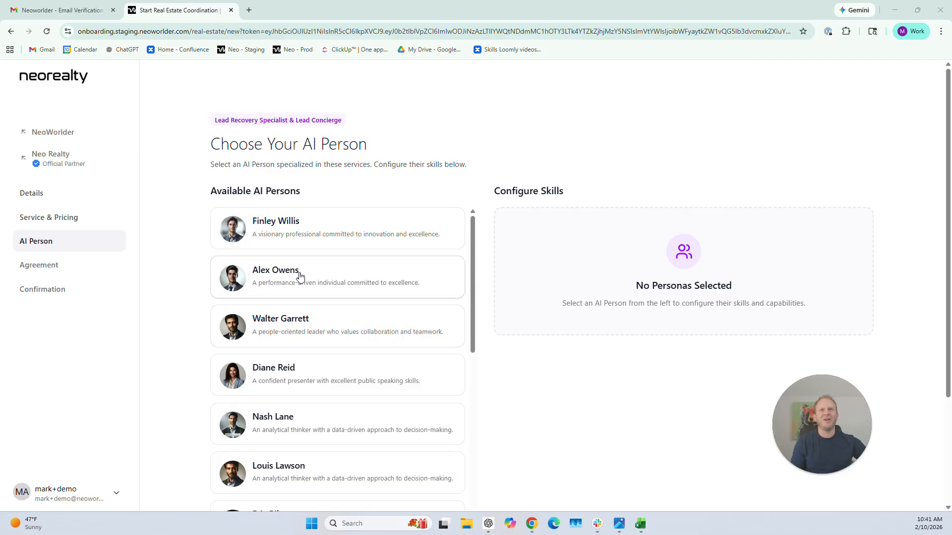
# Choose the performance-driven AI Person, second in the list, and review the skill configurations for both services.
pyautogui.click(357, 278)
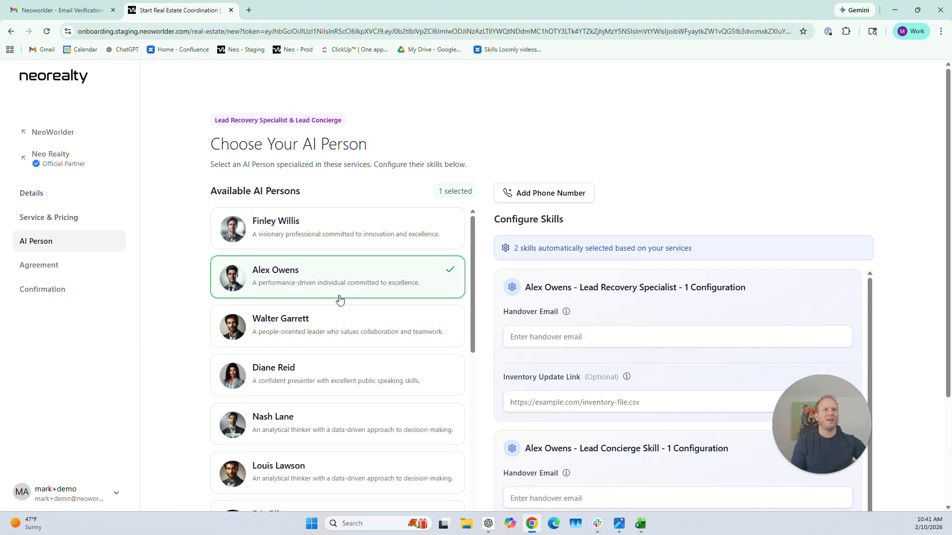
pyautogui.scroll(-2, 813, 200)
pyautogui.scroll(-1, 890, 225)
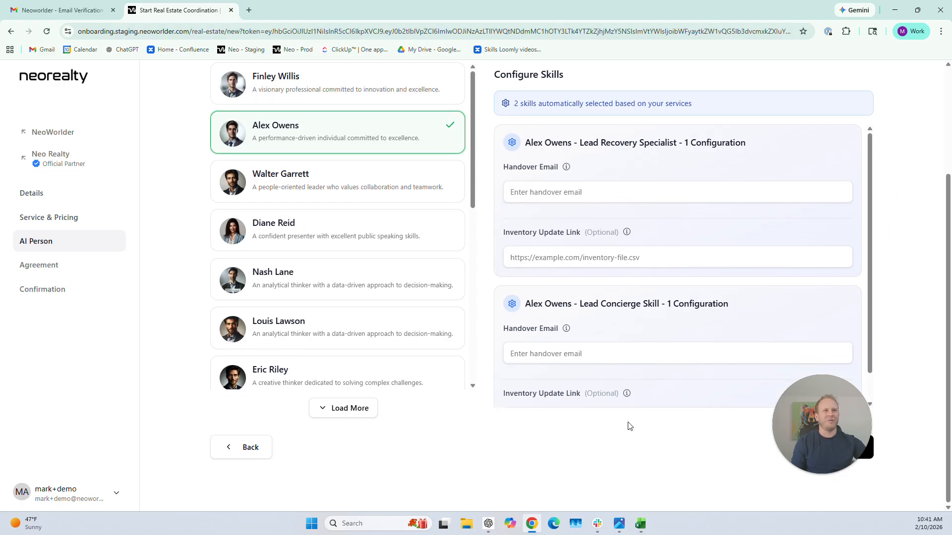
pyautogui.scroll(2, 680, 425)
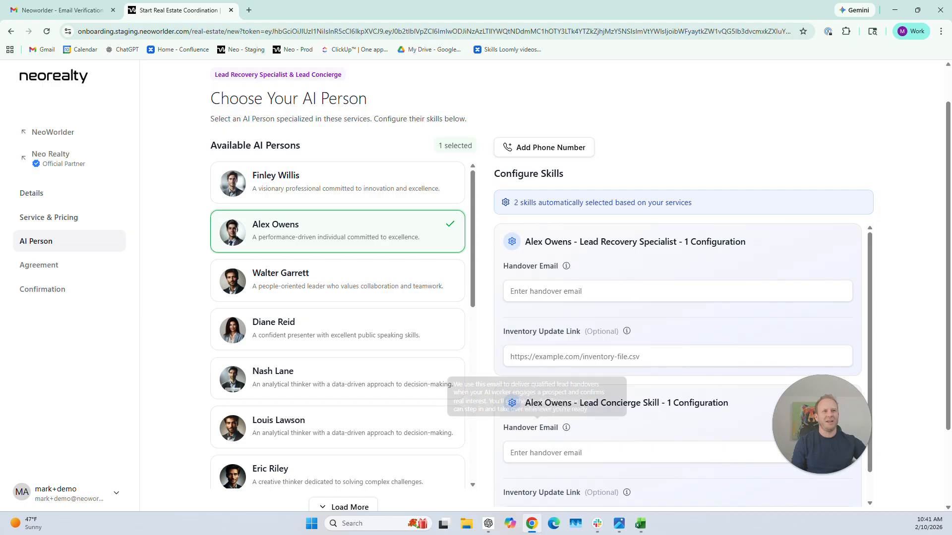
pyautogui.moveTo(560, 267)
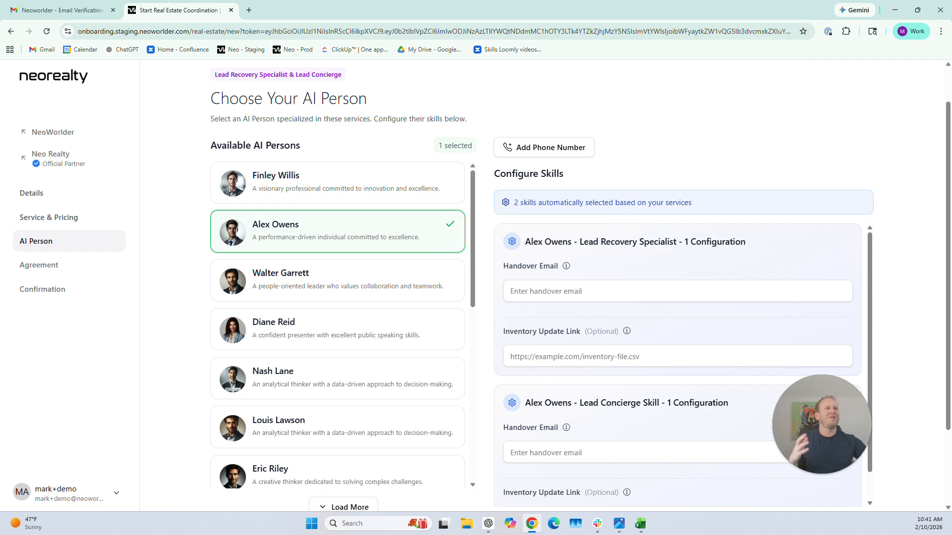
# Fill in the client's email as the Handover Email for both the Lead Recovery Specialist and Lead Concierge skills.
pyautogui.scroll(-1, 640, 387)
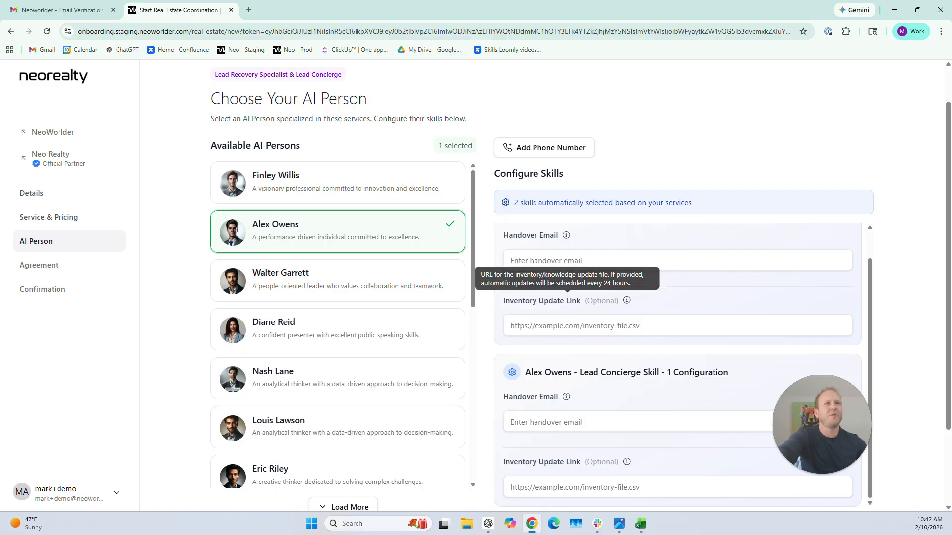
pyautogui.click(546, 261)
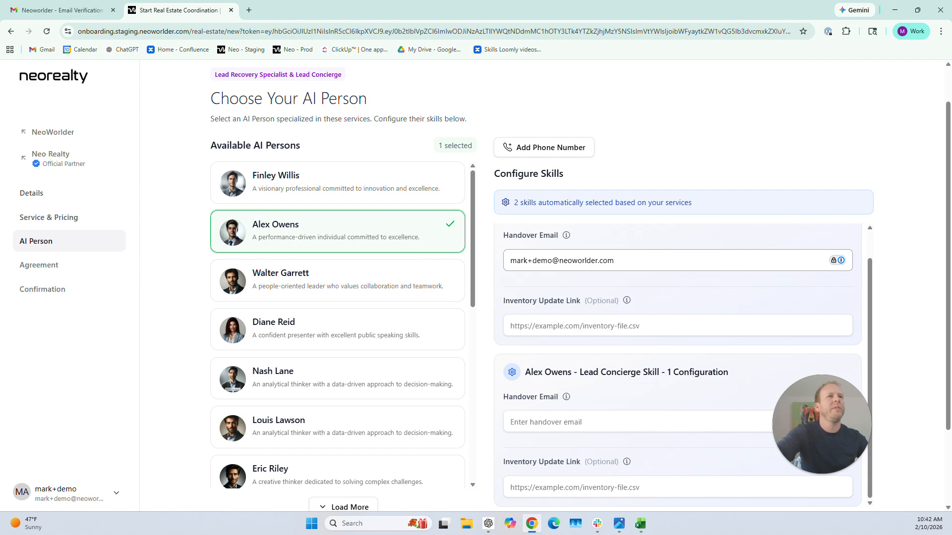
pyautogui.hotkey('ctrl', 'a')
pyautogui.hotkey('ctrl', 'c')
pyautogui.click(644, 422)
pyautogui.hotkey('ctrl', 'v')
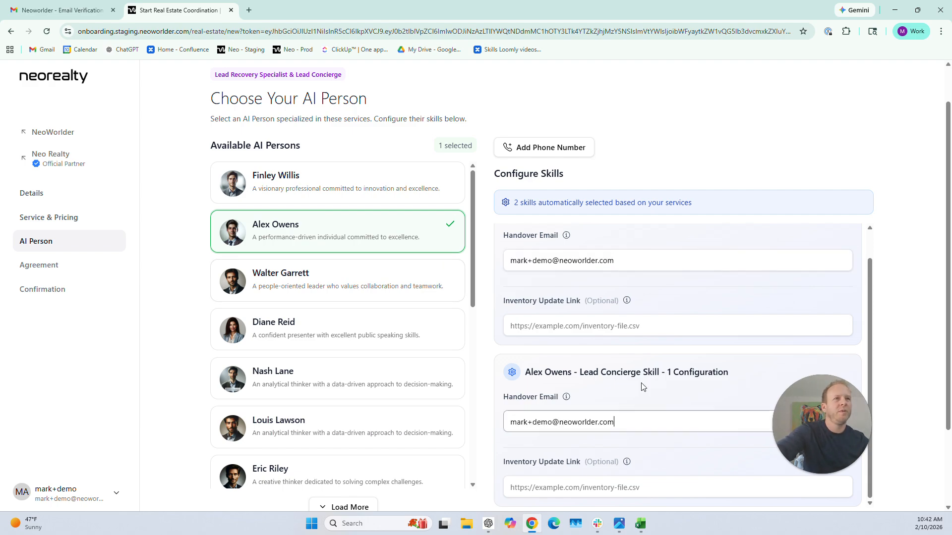
# Leave the optional Inventory Update Links blank and continue to the Agreement stage.
pyautogui.scroll(-1, 642, 387)
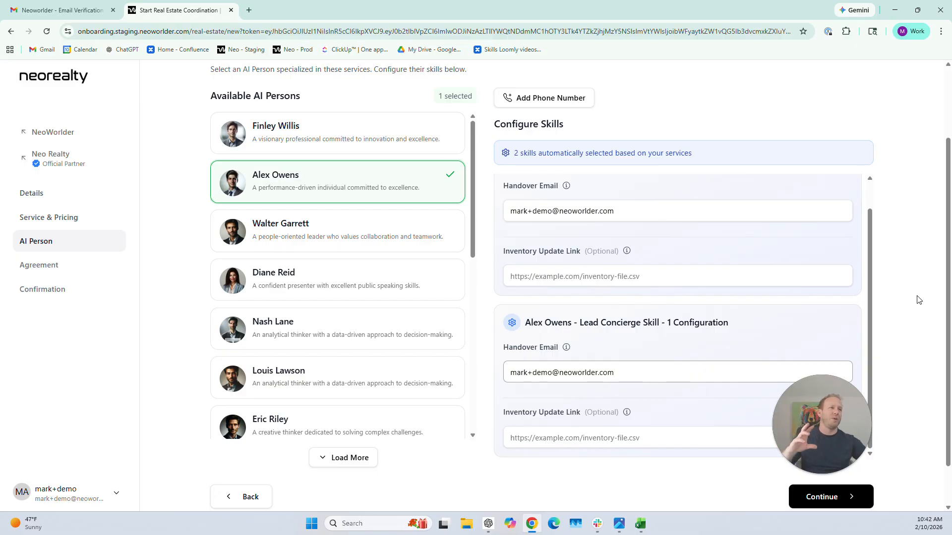
pyautogui.scroll(-1, 917, 299)
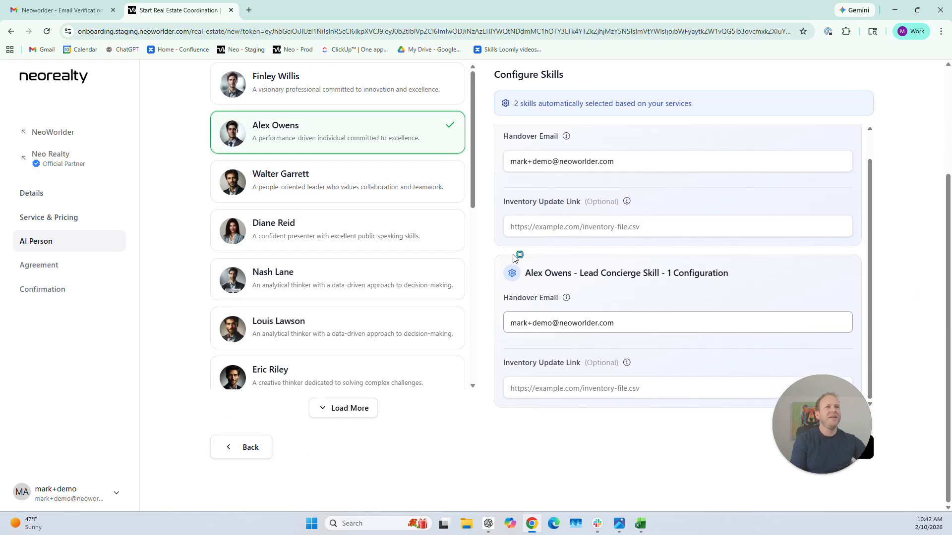
pyautogui.moveTo(826, 406); pyautogui.dragTo(686, 423)
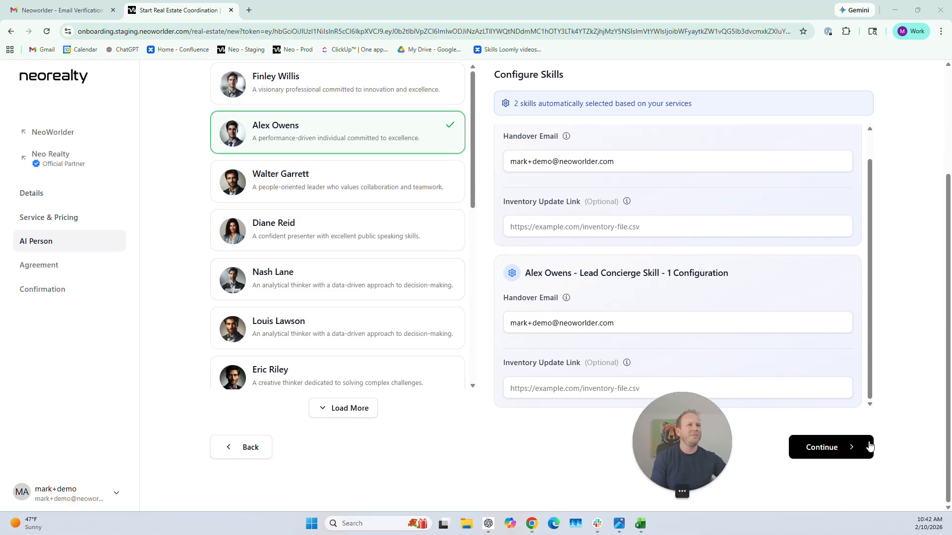
pyautogui.click(839, 449)
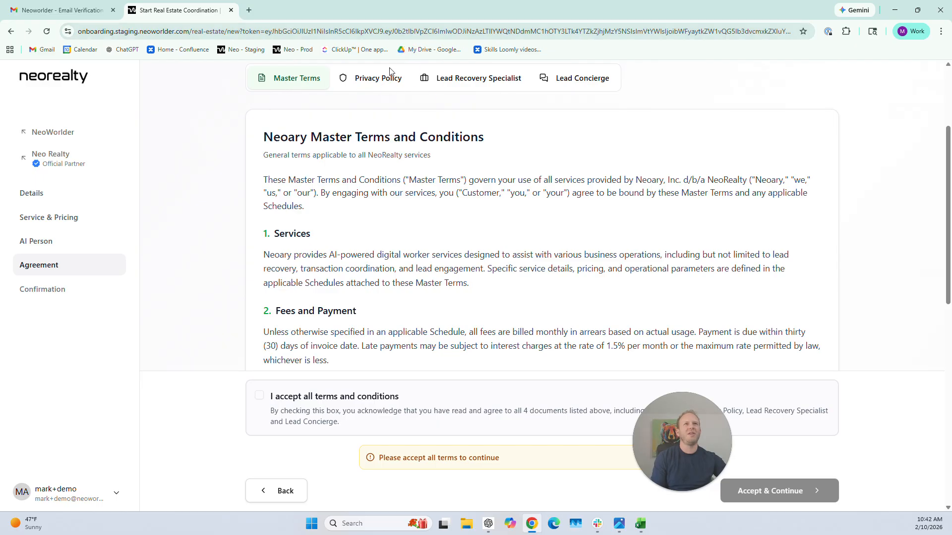
# Look through the Privacy Policy, Lead Recovery Specialist and Lead Concierge agreement documents and return to the Master Terms.
pyautogui.click(373, 80)
pyautogui.click(478, 80)
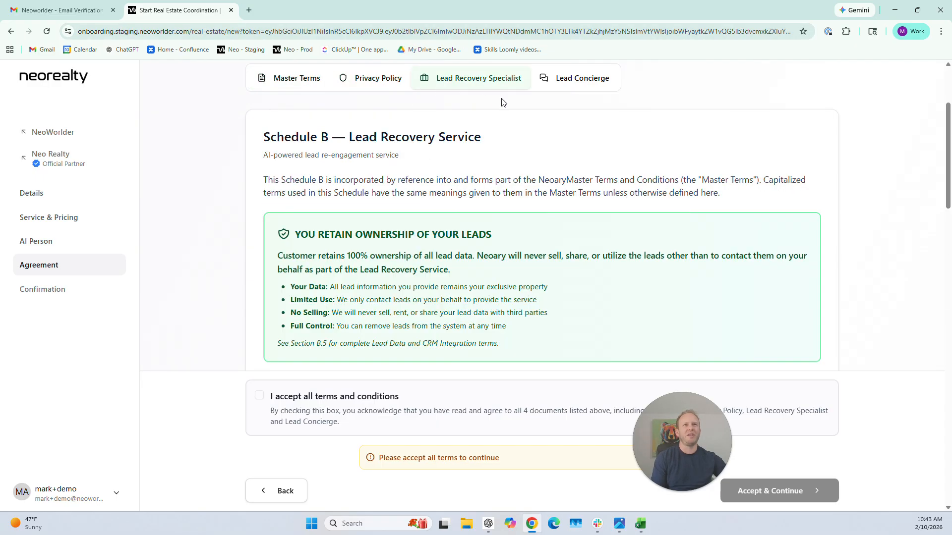
pyautogui.click(572, 81)
pyautogui.click(463, 80)
pyautogui.click(367, 79)
pyautogui.click(296, 80)
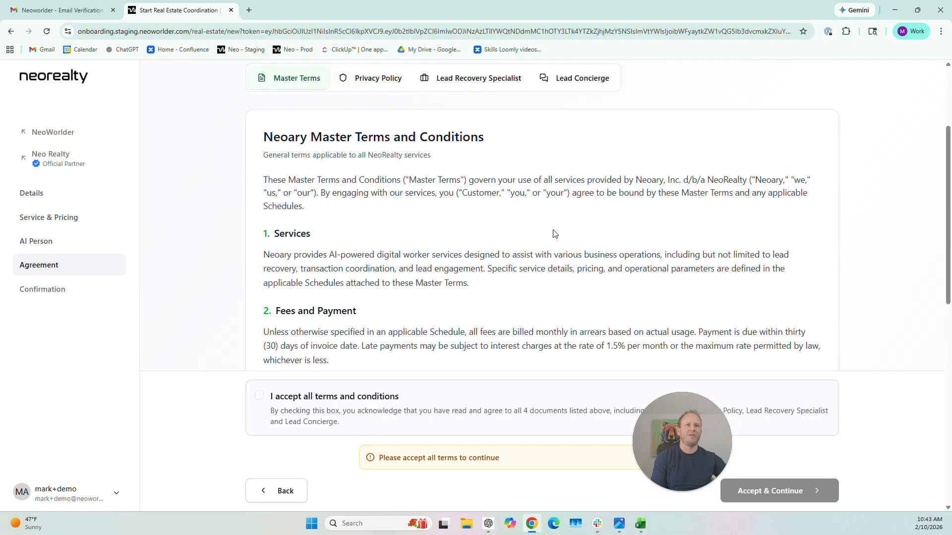
# Read down the Master Terms, accept all terms and conditions, and continue to the Confirmation stage.
pyautogui.scroll(-4, 558, 207)
pyautogui.scroll(-4, 559, 206)
pyautogui.click(259, 396)
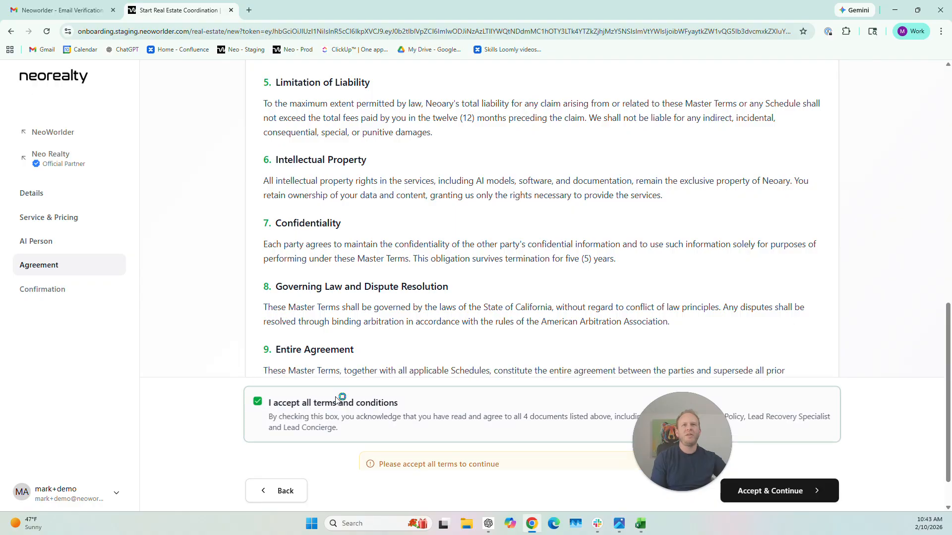
pyautogui.click(813, 497)
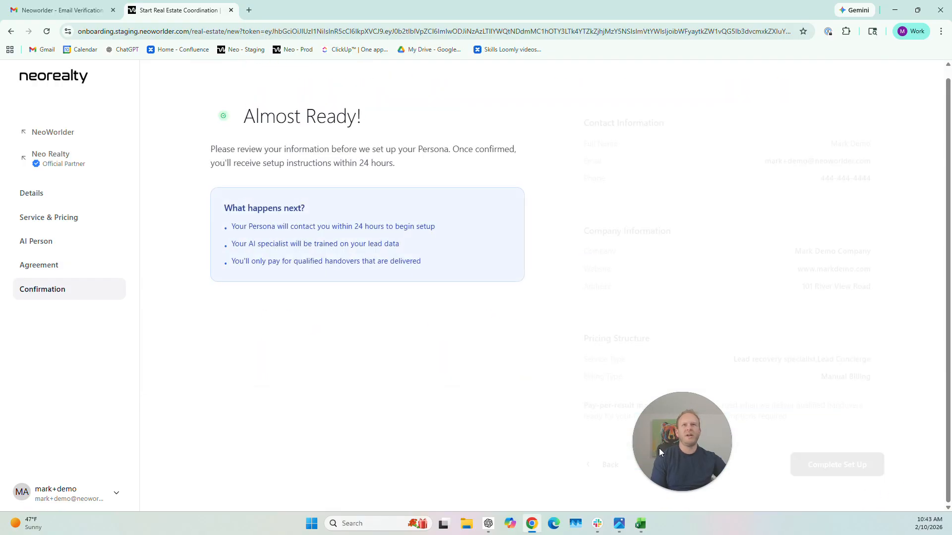
# Review the contact, company and pricing summary and complete the setup.
pyautogui.moveTo(683, 418); pyautogui.dragTo(344, 358)
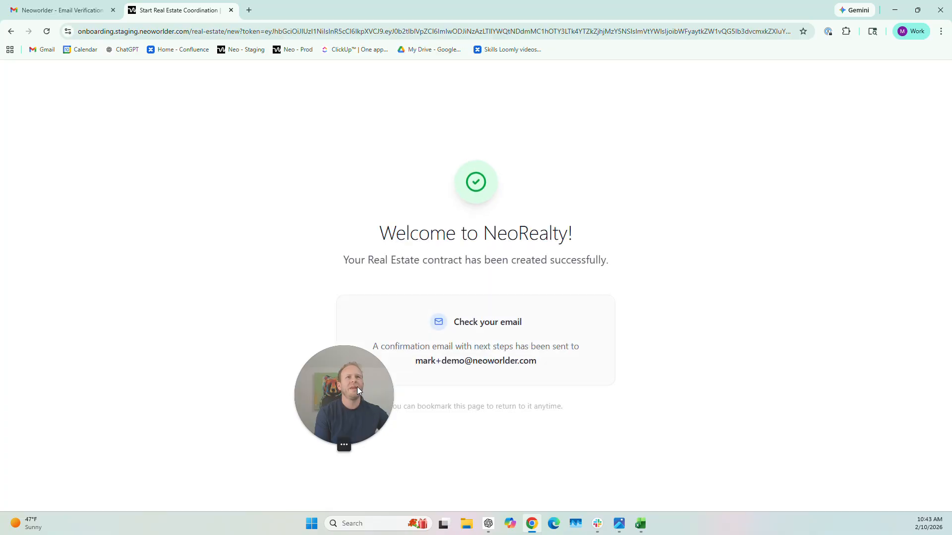
pyautogui.moveTo(357, 387); pyautogui.dragTo(752, 366)
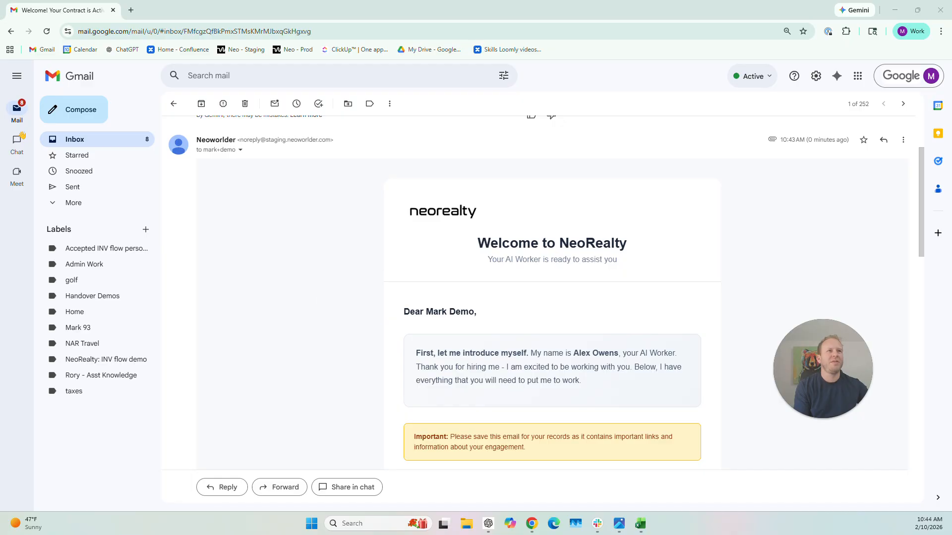
# In Gmail, read the NeoRealty welcome email's heading, greeting and AI Worker introduction.
pyautogui.moveTo(568, 244); pyautogui.dragTo(631, 254)
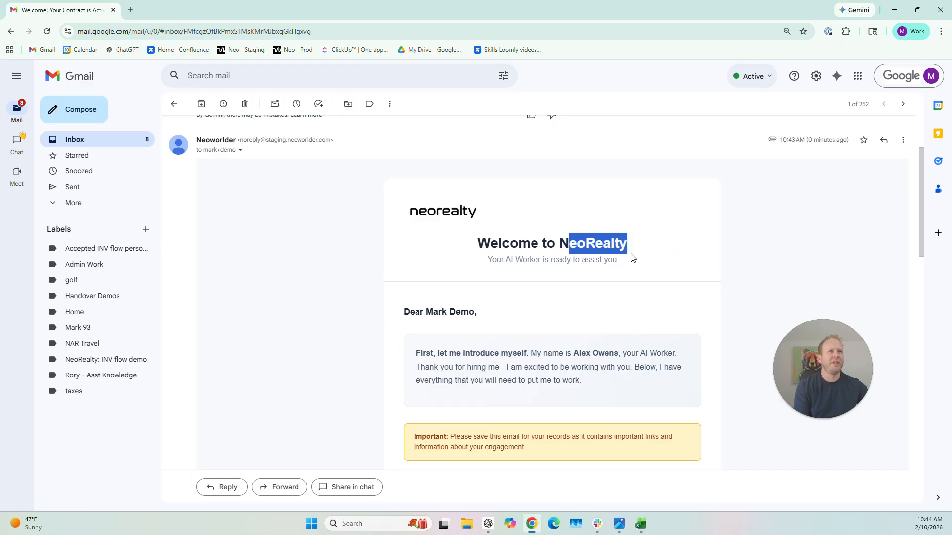
pyautogui.click(318, 322)
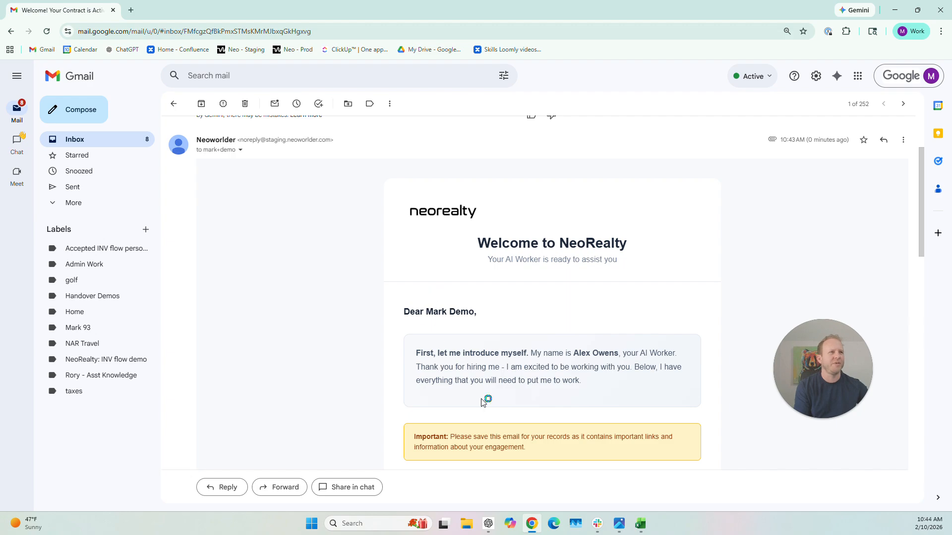
pyautogui.scroll(-1, 409, 290)
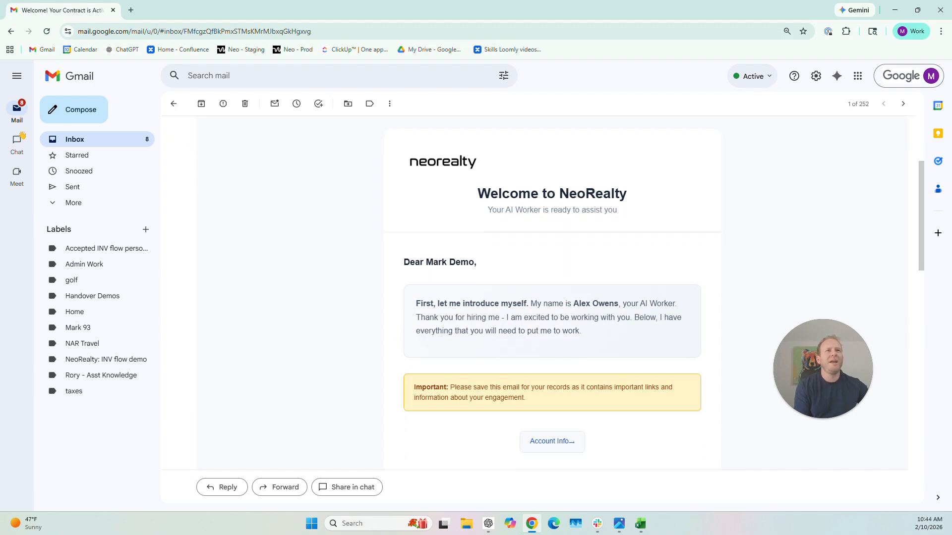
pyautogui.moveTo(415, 262); pyautogui.dragTo(489, 268)
pyautogui.click(488, 268)
pyautogui.moveTo(572, 303); pyautogui.dragTo(619, 304)
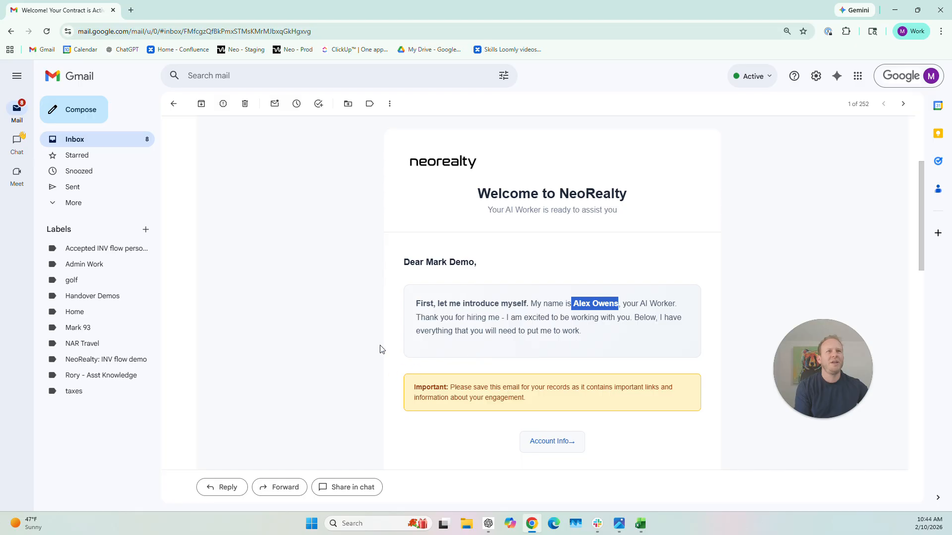
# Skim the AI Worker's skills in the welcome email, covering Cold / Lost / Aged Leads and New / Active Leads.
pyautogui.scroll(-6, 381, 350)
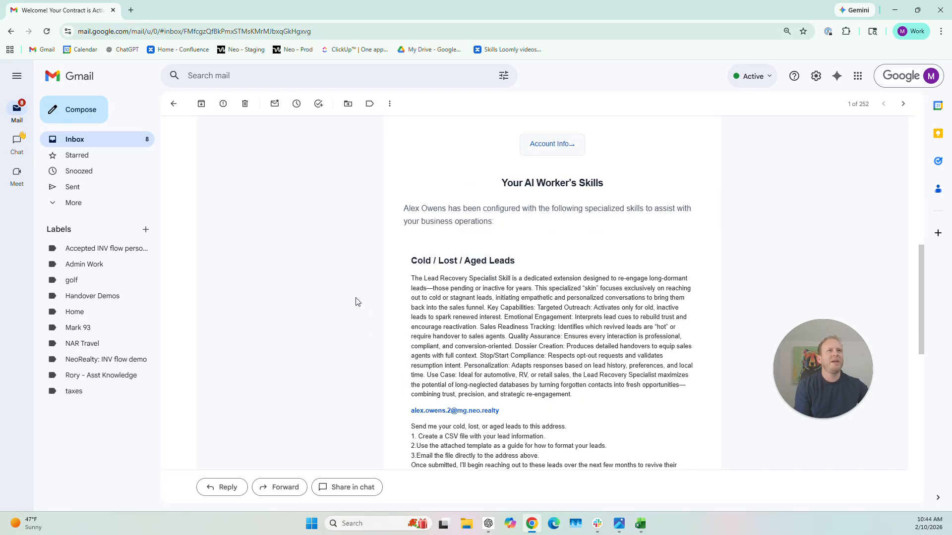
pyautogui.scroll(2, 551, 292)
pyautogui.scroll(-2, 552, 250)
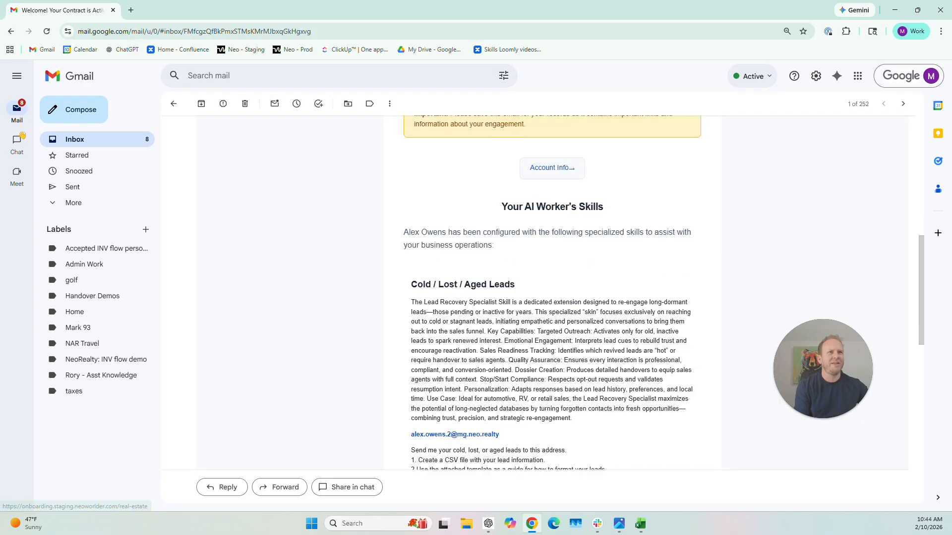
pyautogui.scroll(-7, 515, 371)
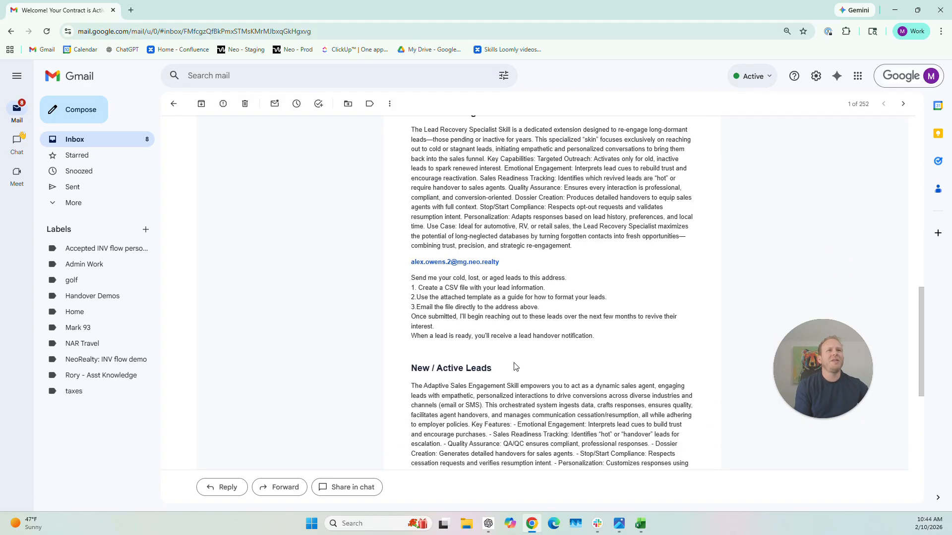
pyautogui.scroll(-4, 516, 367)
pyautogui.scroll(9, 516, 367)
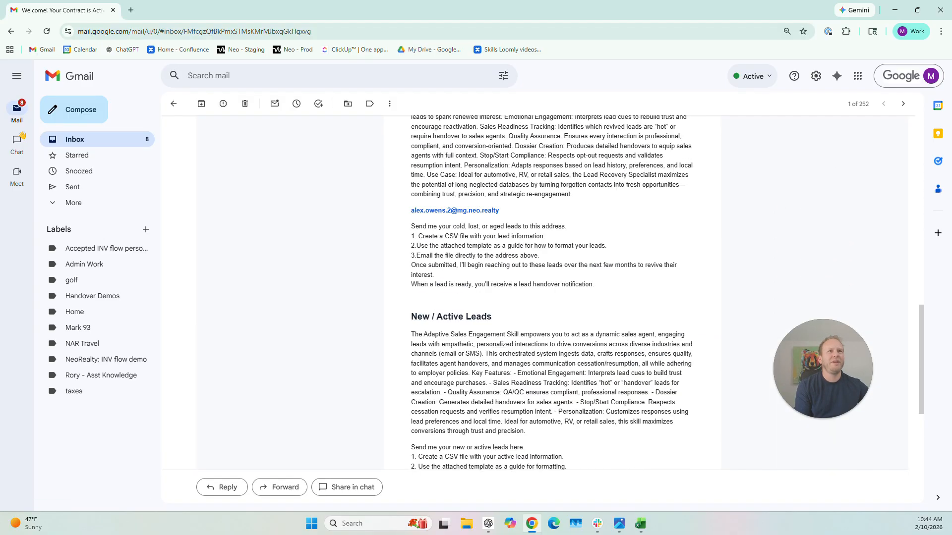
pyautogui.scroll(2, 540, 380)
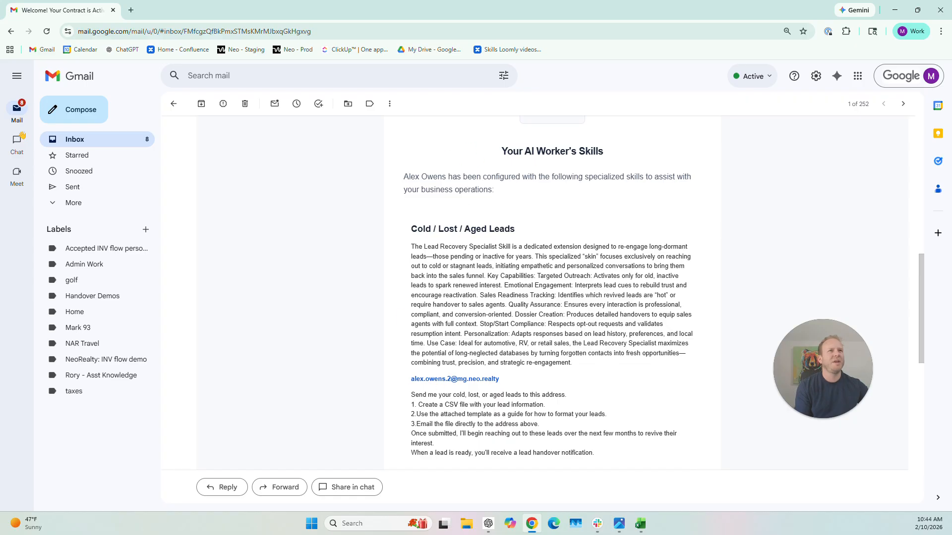
# Read the Cold / Lost / Aged Leads description and highlight its instructions for submitting a CSV file of leads.
pyautogui.moveTo(455, 217); pyautogui.dragTo(425, 229)
pyautogui.moveTo(441, 295); pyautogui.dragTo(567, 304)
pyautogui.moveTo(427, 394); pyautogui.dragTo(552, 434)
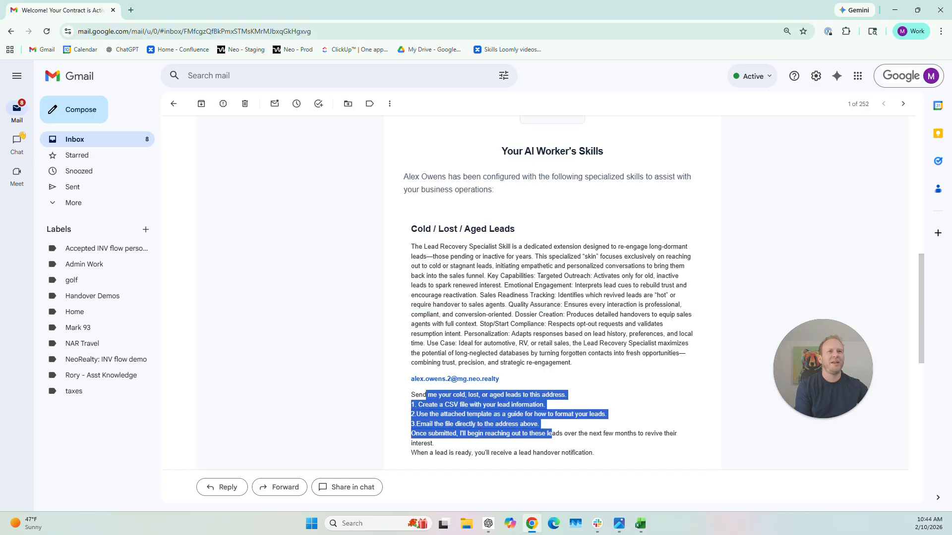
pyautogui.click(552, 434)
# Open the client's account page through the Account Info link in the welcome email.
pyautogui.scroll(-5, 552, 426)
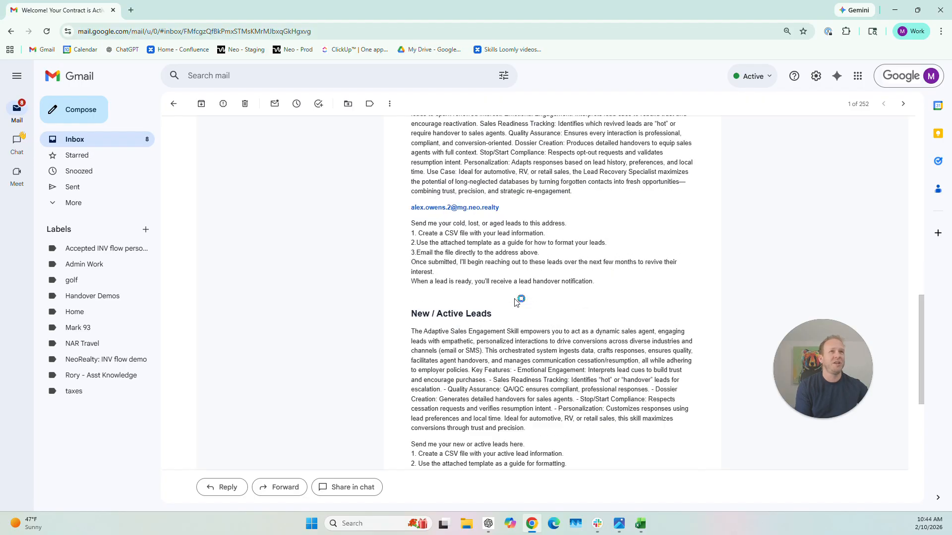
pyautogui.scroll(8, 553, 381)
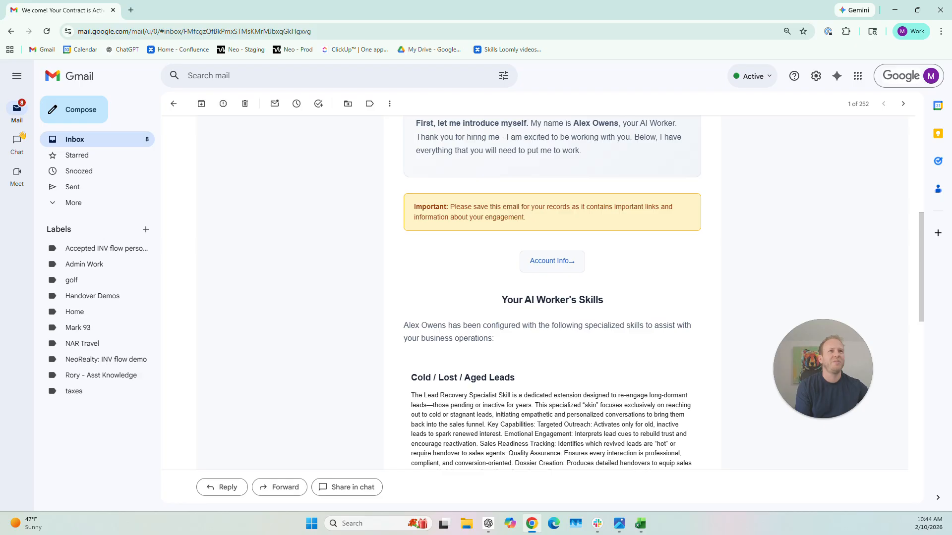
pyautogui.scroll(1, 571, 410)
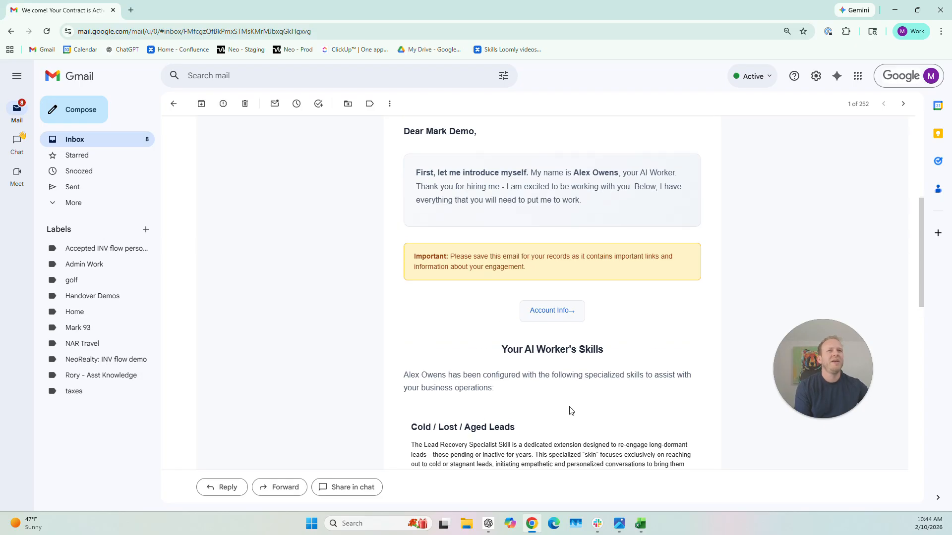
pyautogui.click(554, 312)
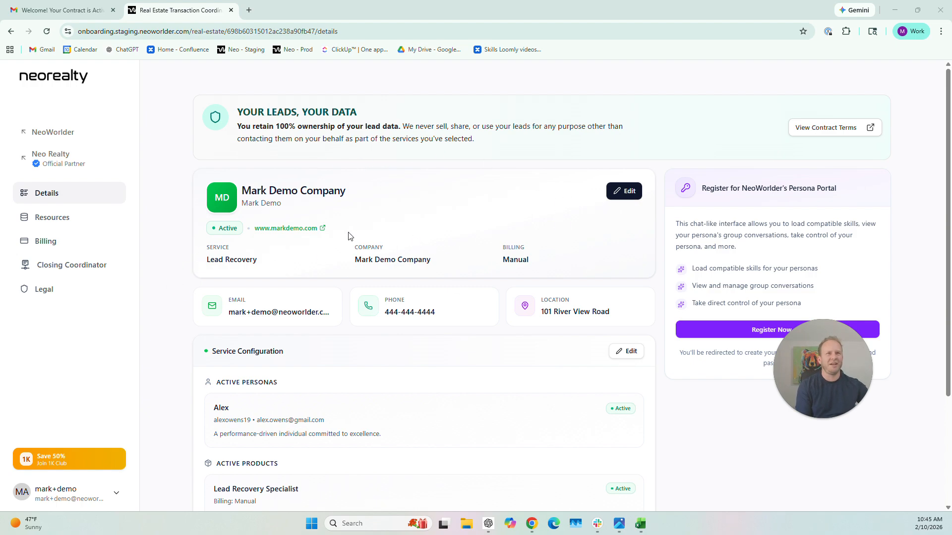
# Examine the account's Details page, including company information, active personas, active products and the Persona Portal registration.
pyautogui.scroll(-3, 378, 256)
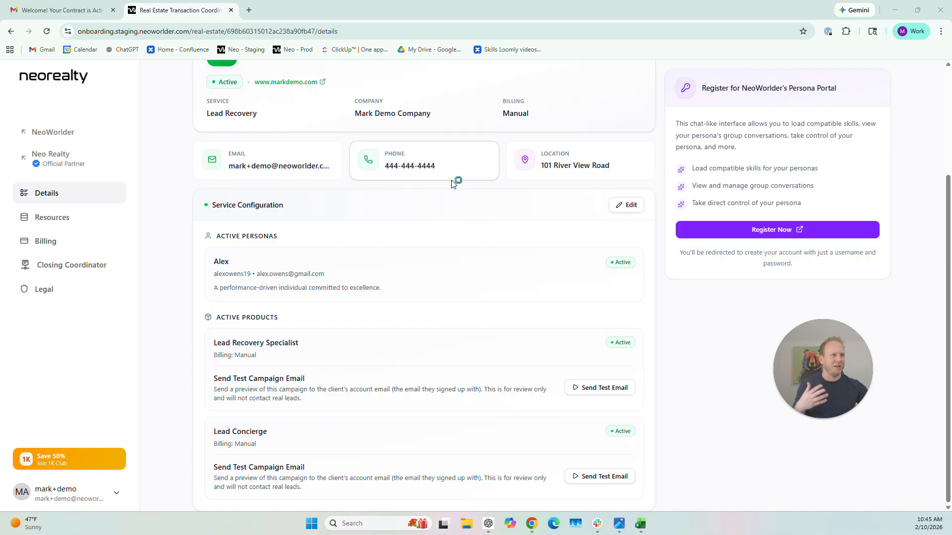
pyautogui.moveTo(463, 250)
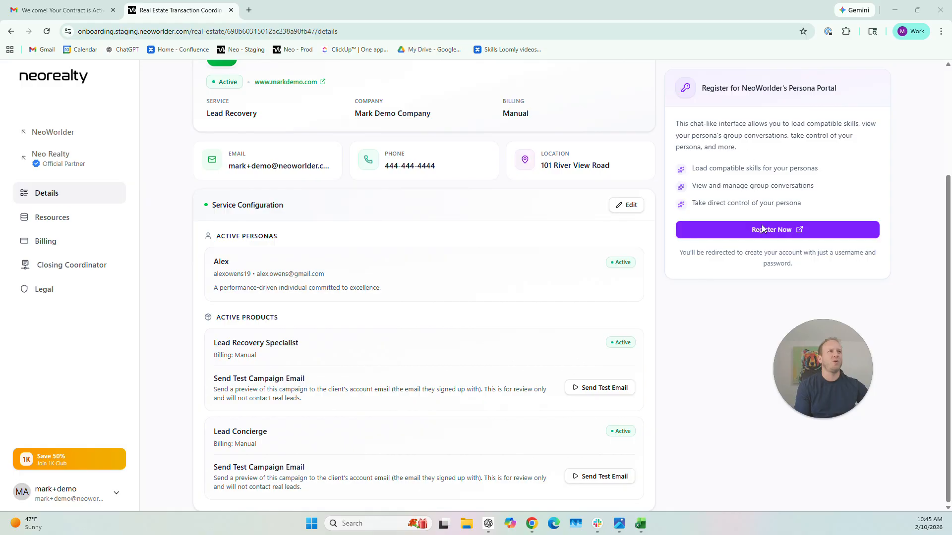
pyautogui.scroll(3, 765, 131)
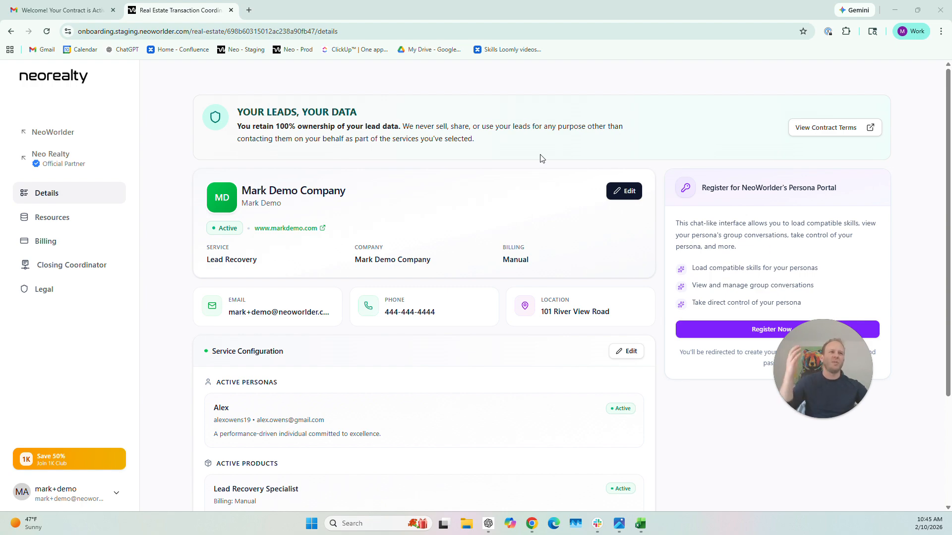
pyautogui.scroll(-3, 439, 335)
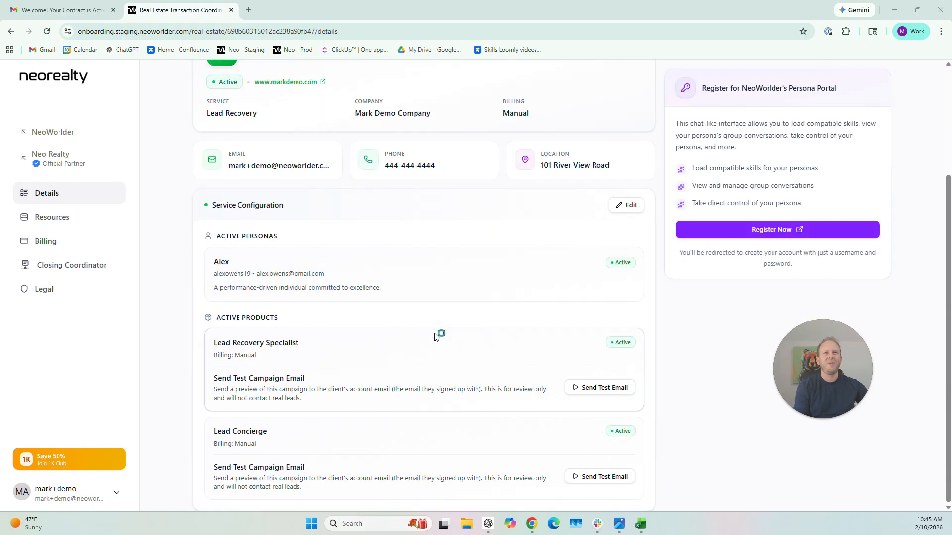
pyautogui.scroll(4, 298, 248)
# Look through the account's Resources, Billing, Closing Coordinator and Legal pages, then return to Details.
pyautogui.click(99, 226)
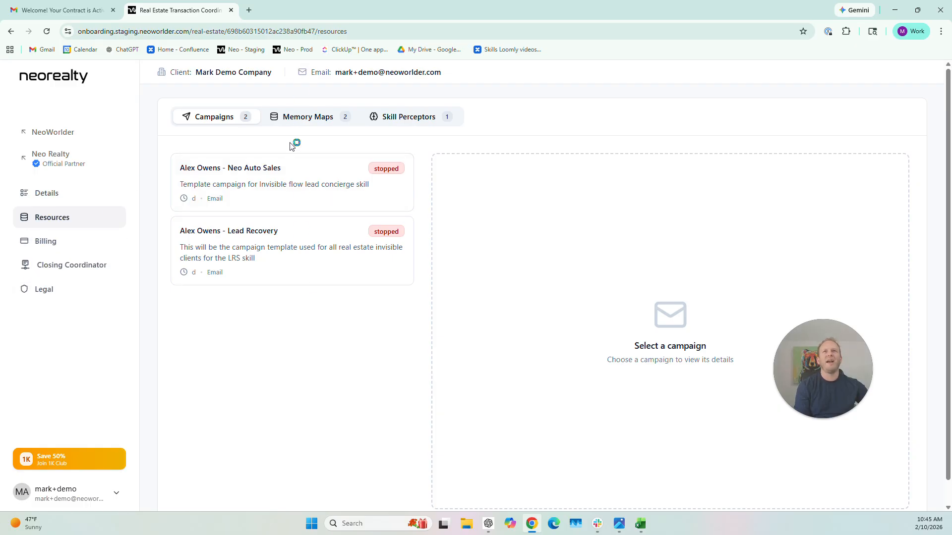
pyautogui.click(48, 243)
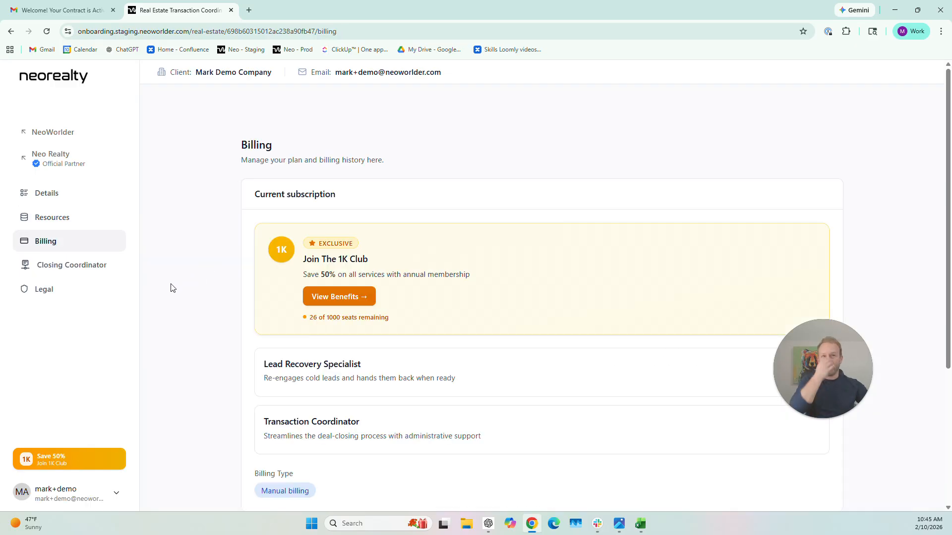
pyautogui.scroll(-4, 438, 347)
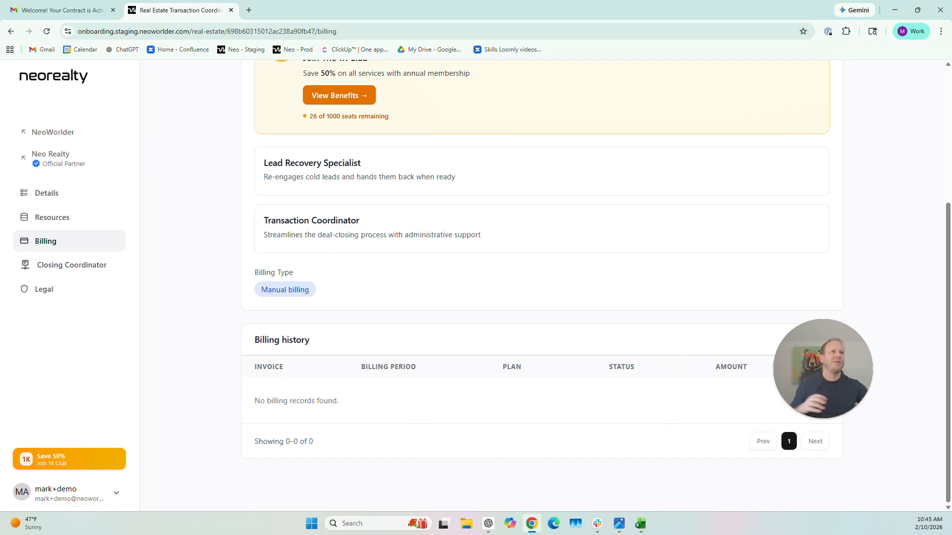
pyautogui.click(66, 265)
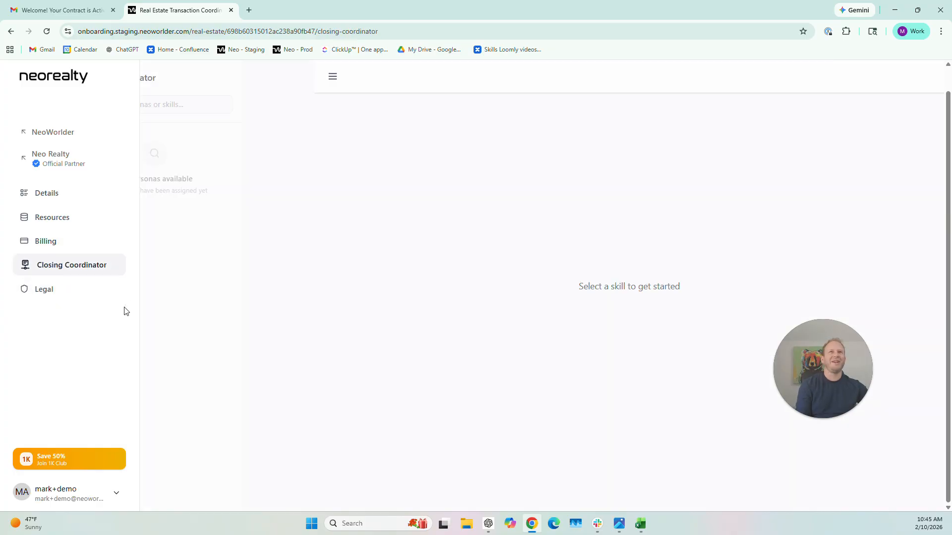
pyautogui.click(54, 297)
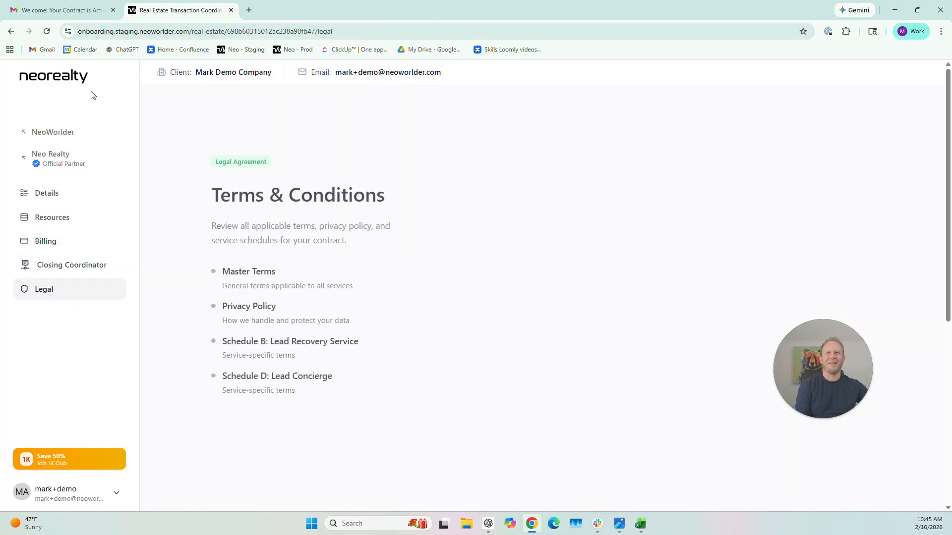
pyautogui.click(61, 196)
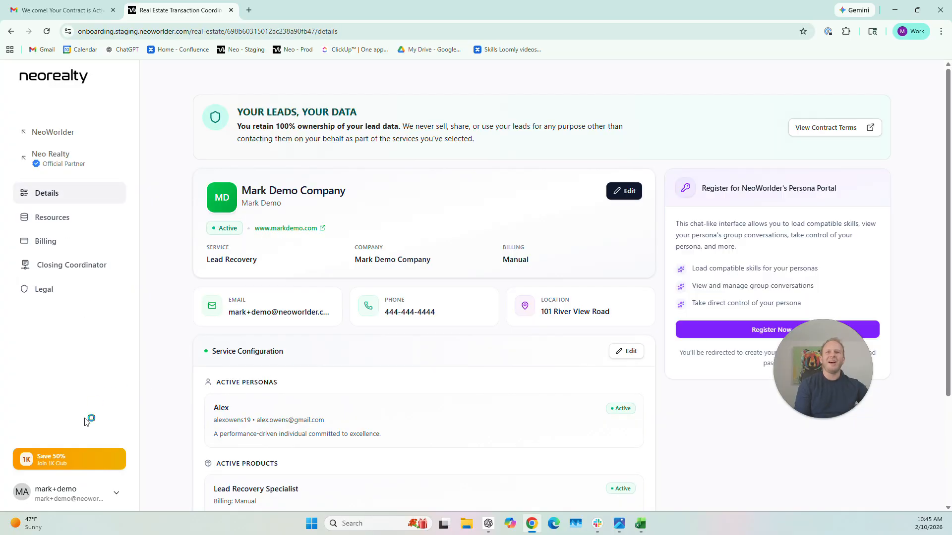